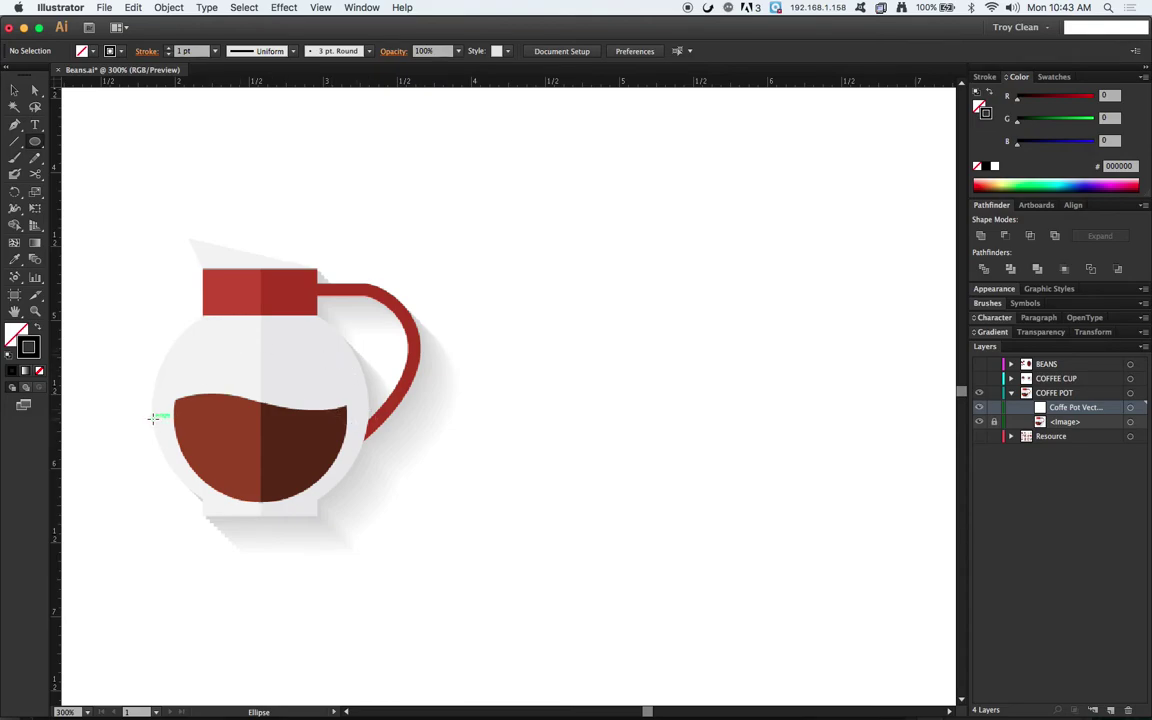
# Draw a circle about 1.46 in wide matching the reference pot's body and move it to the blank area beside the pot.
pyautogui.moveTo(152, 413); pyautogui.dragTo(380, 398)
pyautogui.press('shift')
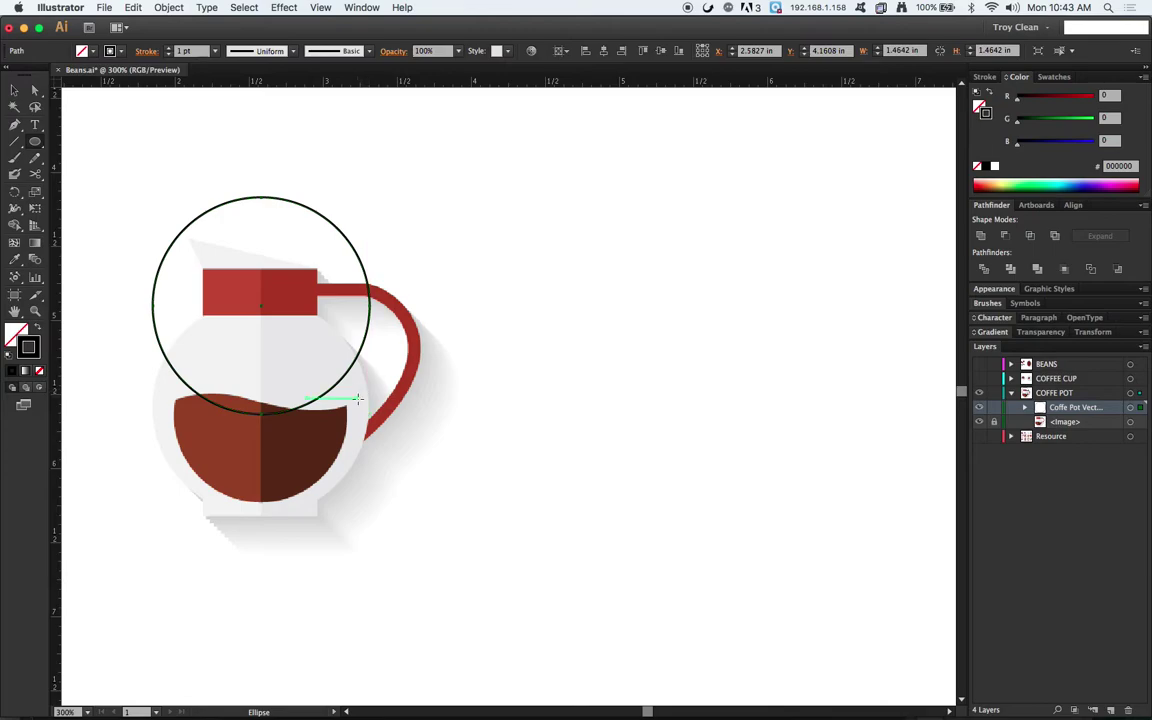
pyautogui.press('v')
pyautogui.moveTo(355, 262)
pyautogui.mouseDown()
pyautogui.moveTo(344, 362)
pyautogui.moveTo(770, 360)
pyautogui.mouseUp()
pyautogui.press('shift')
pyautogui.click(575, 252)
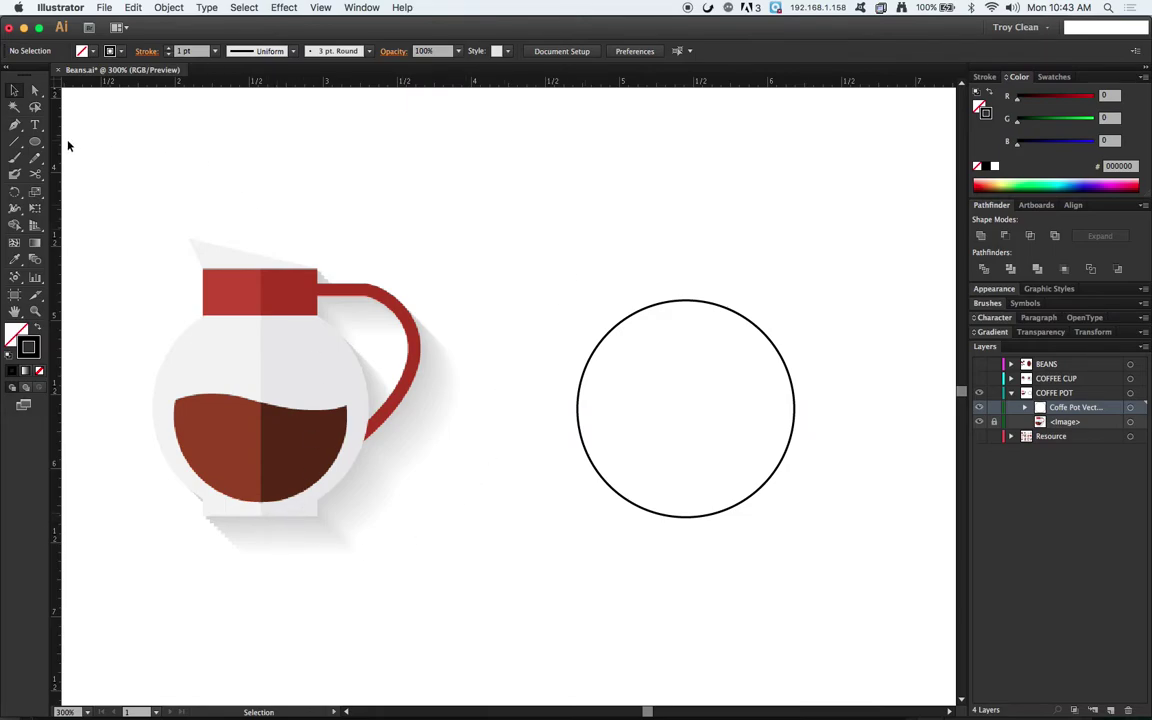
# Draw a rectangle about 0.77 by 0.30 in over the reference pot's base and move it between the pot and the circle.
pyautogui.moveTo(35, 141); pyautogui.dragTo(72, 141)
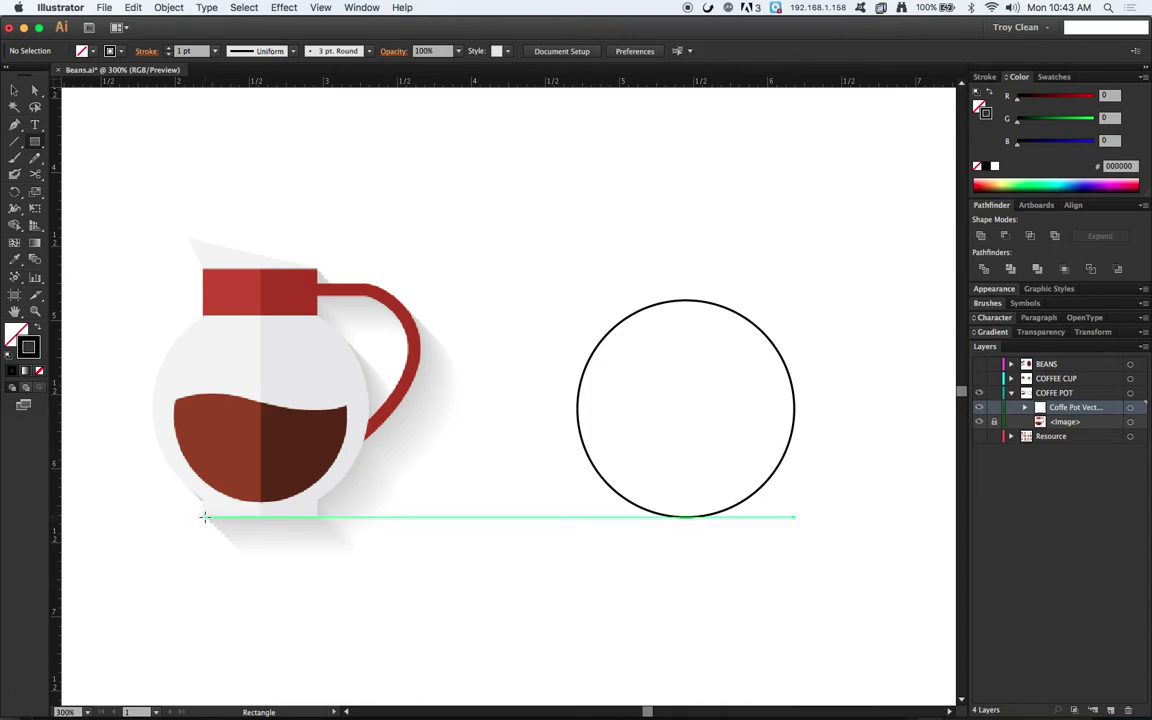
pyautogui.moveTo(201, 517); pyautogui.dragTo(316, 474)
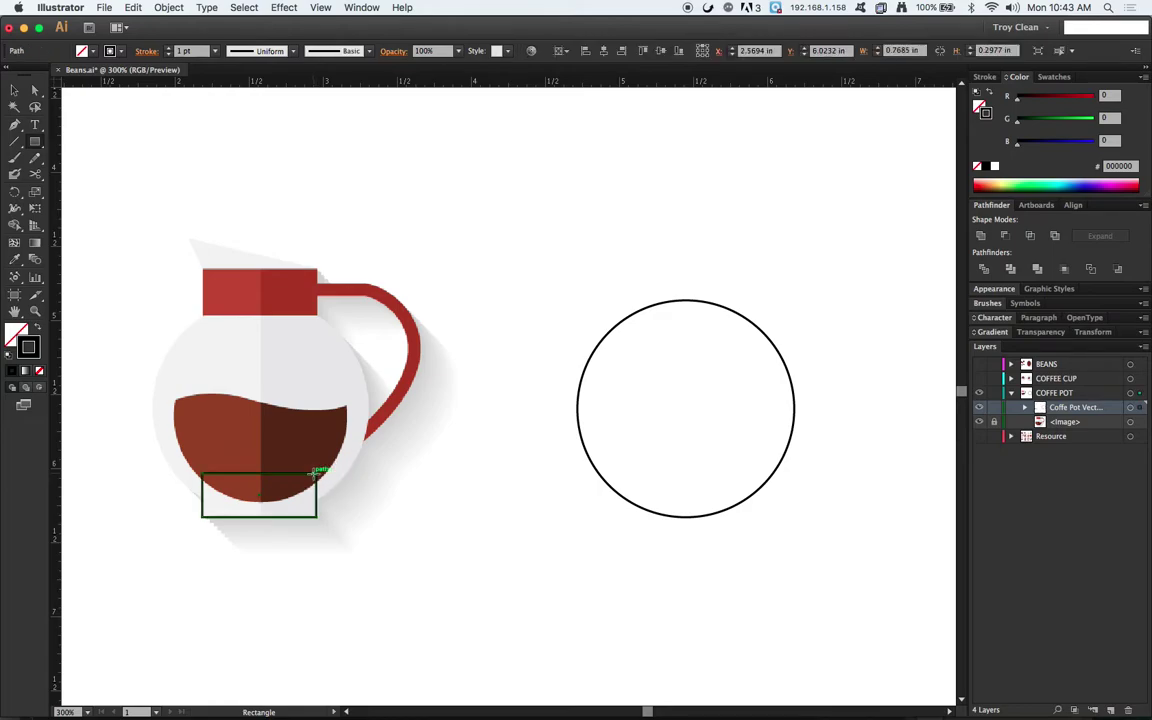
pyautogui.click(13, 91)
pyautogui.moveTo(303, 518); pyautogui.dragTo(519, 540)
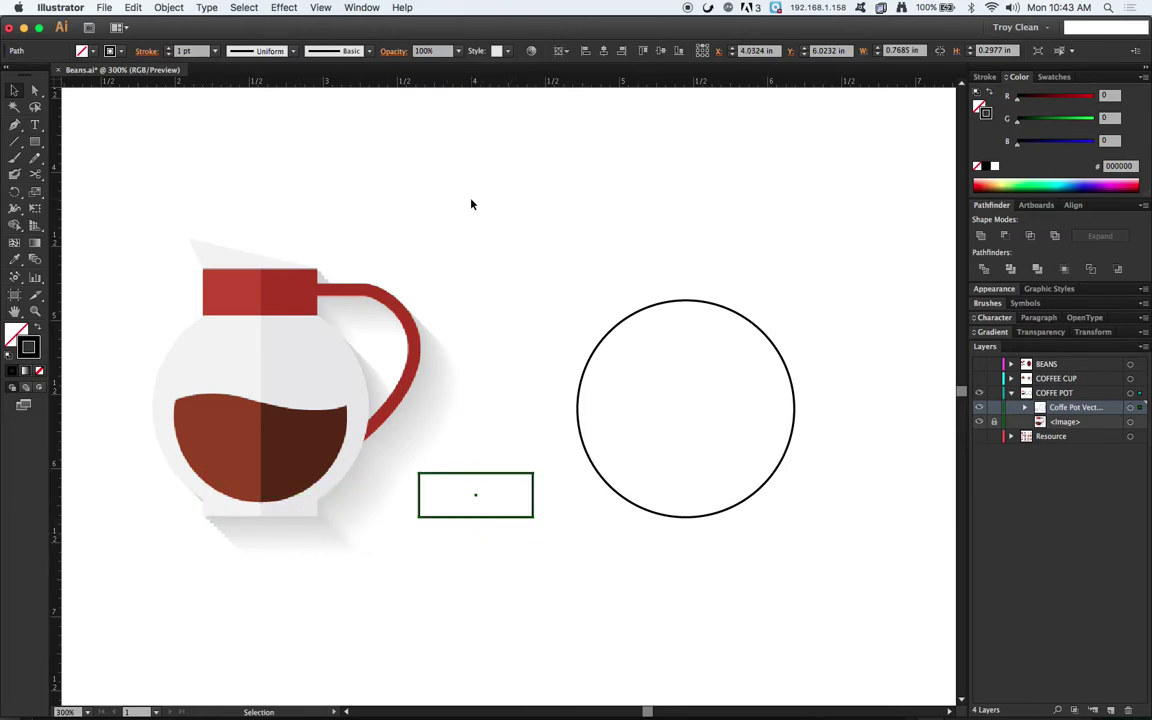
# Draw a rectangle about 0.77 by 0.31 in over the pot's red collar and move it horizontally past the circle.
pyautogui.click(34, 141)
pyautogui.moveTo(201, 267); pyautogui.dragTo(317, 315)
pyautogui.click(14, 89)
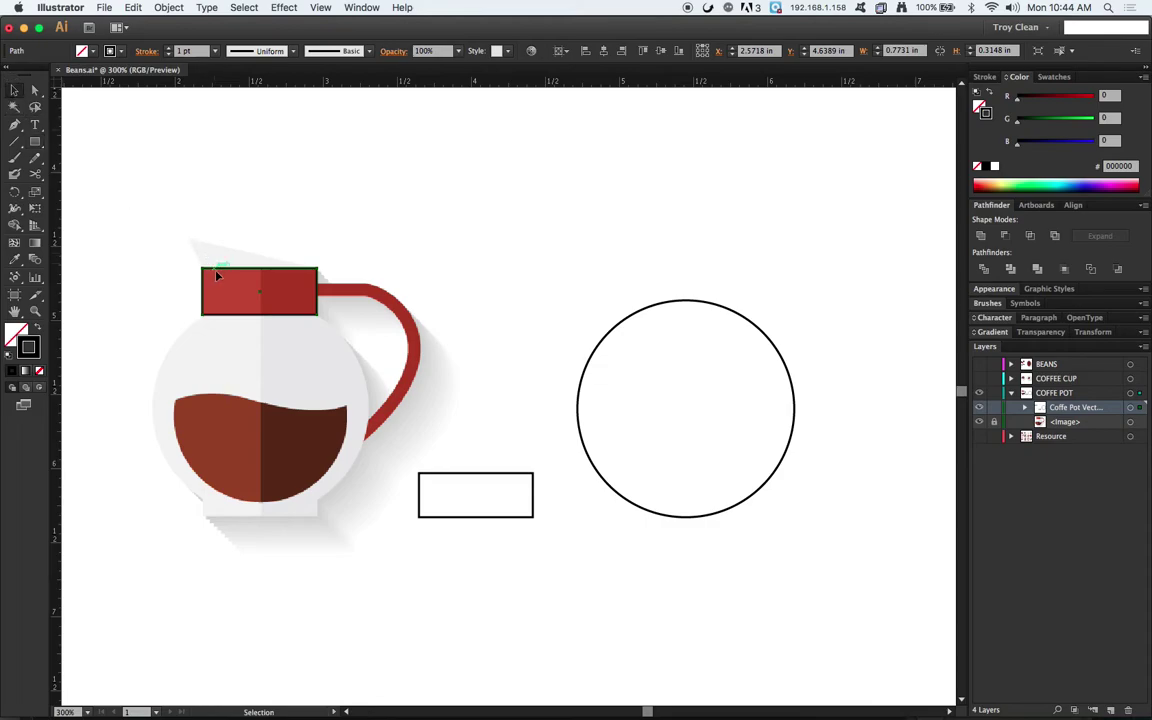
pyautogui.moveTo(216, 272); pyautogui.dragTo(828, 308)
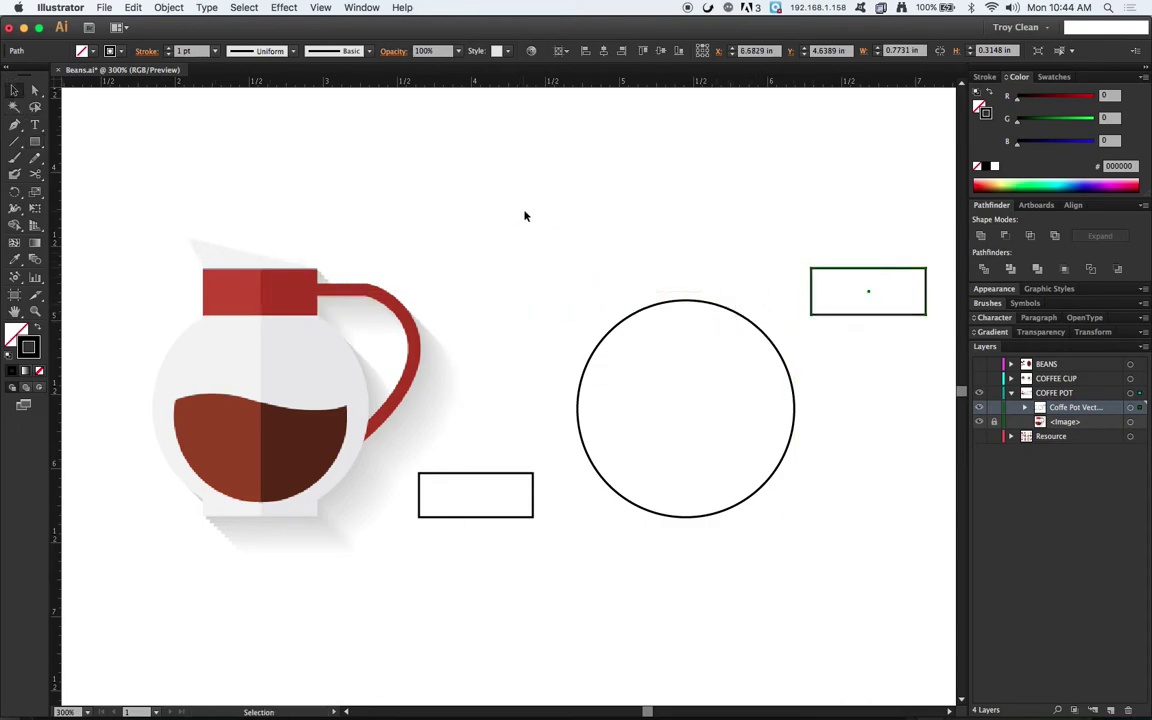
pyautogui.click(531, 209)
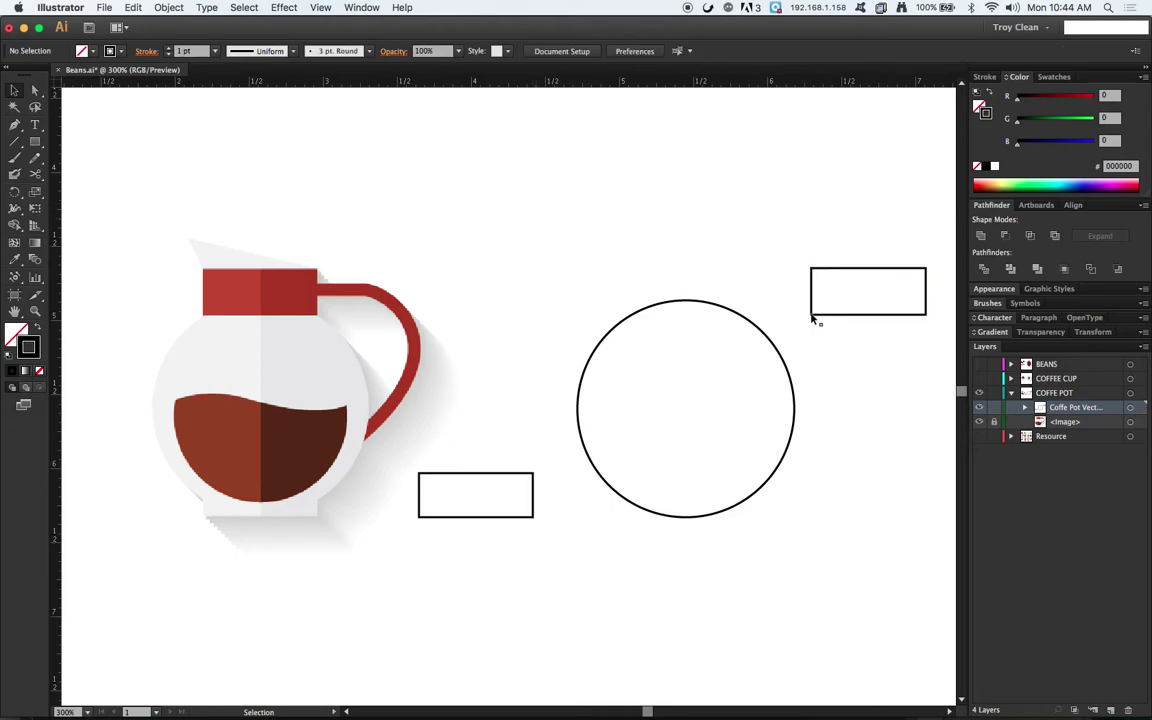
# Align the circle and both rectangles to their horizontal centers, using Align to Selection.
pyautogui.moveTo(881, 236); pyautogui.dragTo(514, 563)
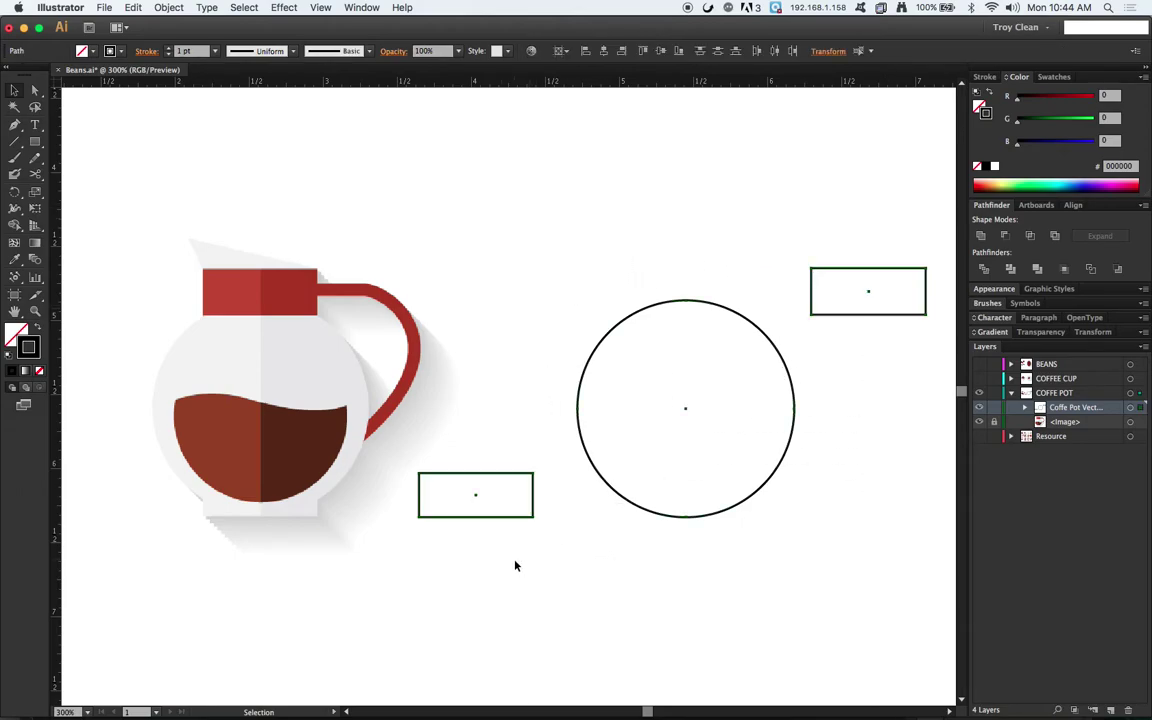
pyautogui.click(566, 56)
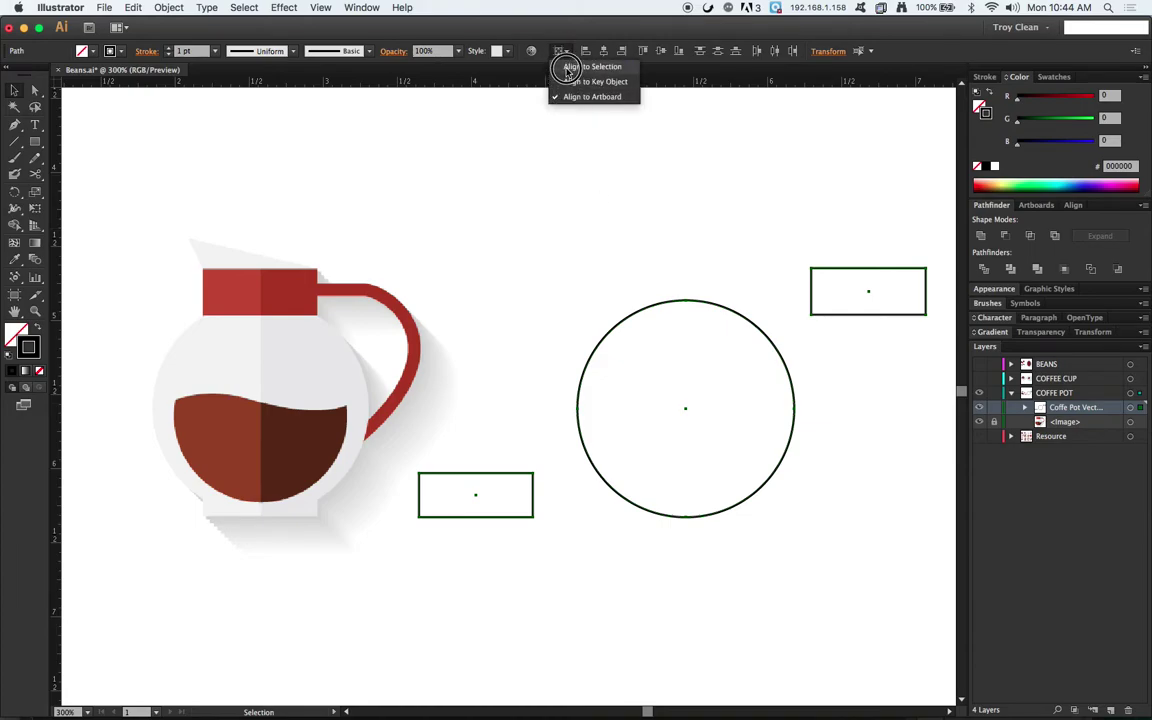
pyautogui.click(620, 68)
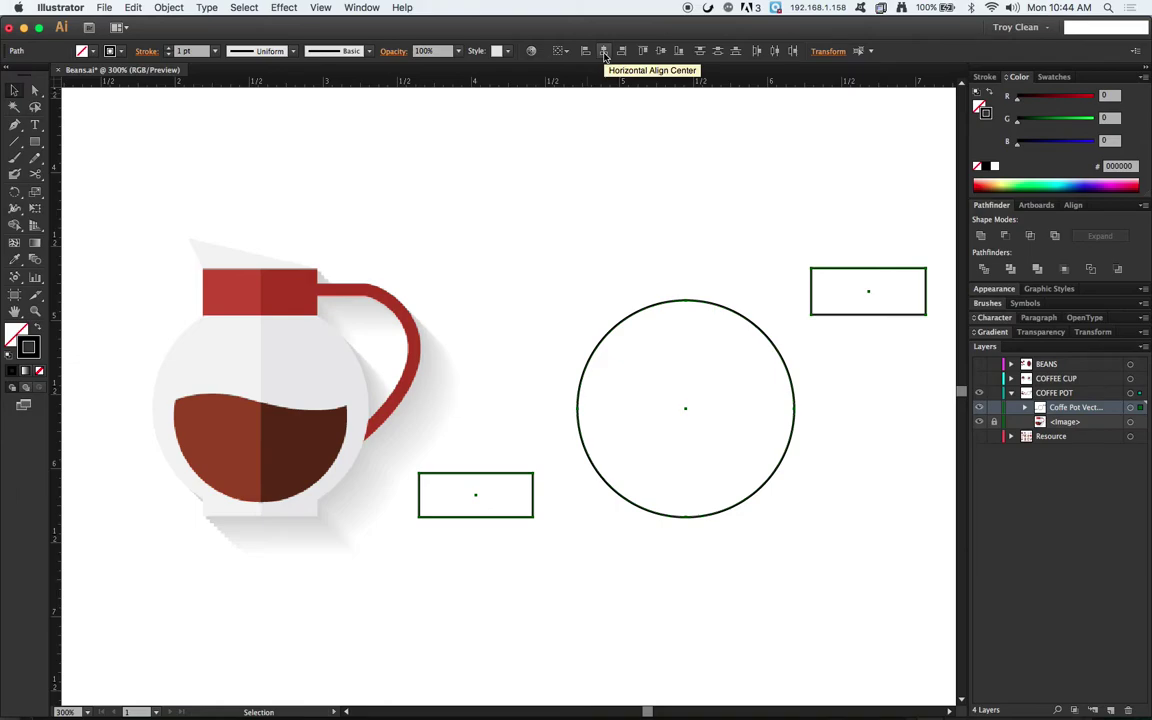
pyautogui.click(604, 55)
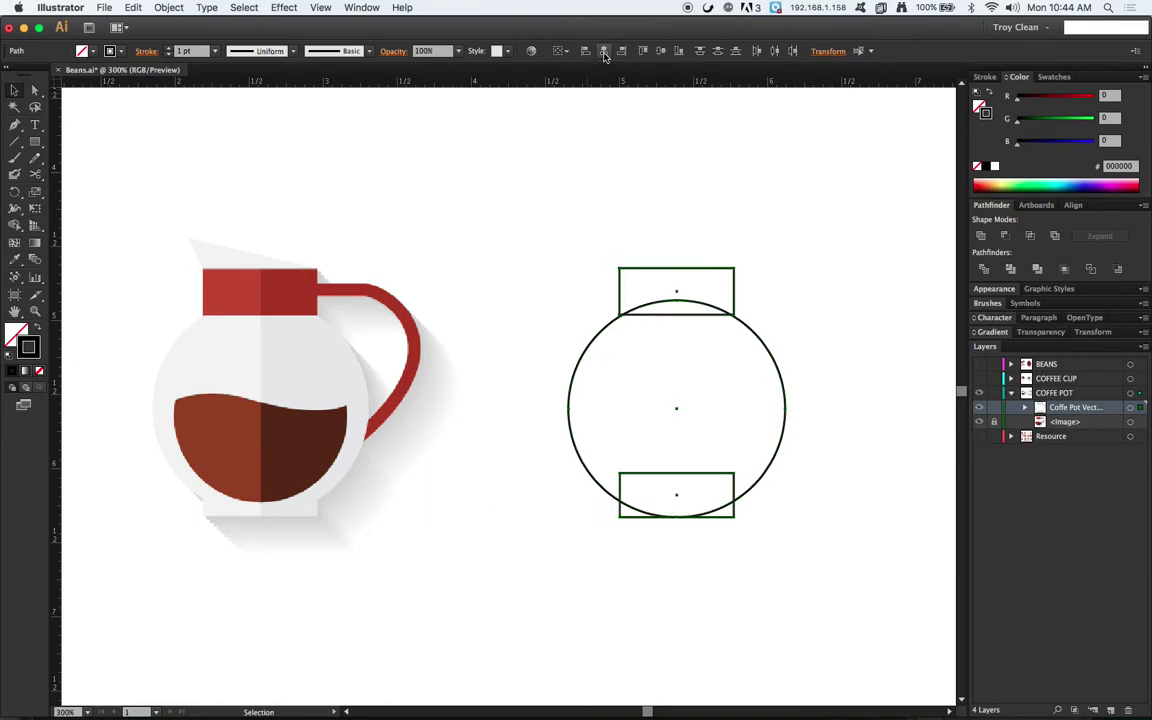
pyautogui.click(638, 168)
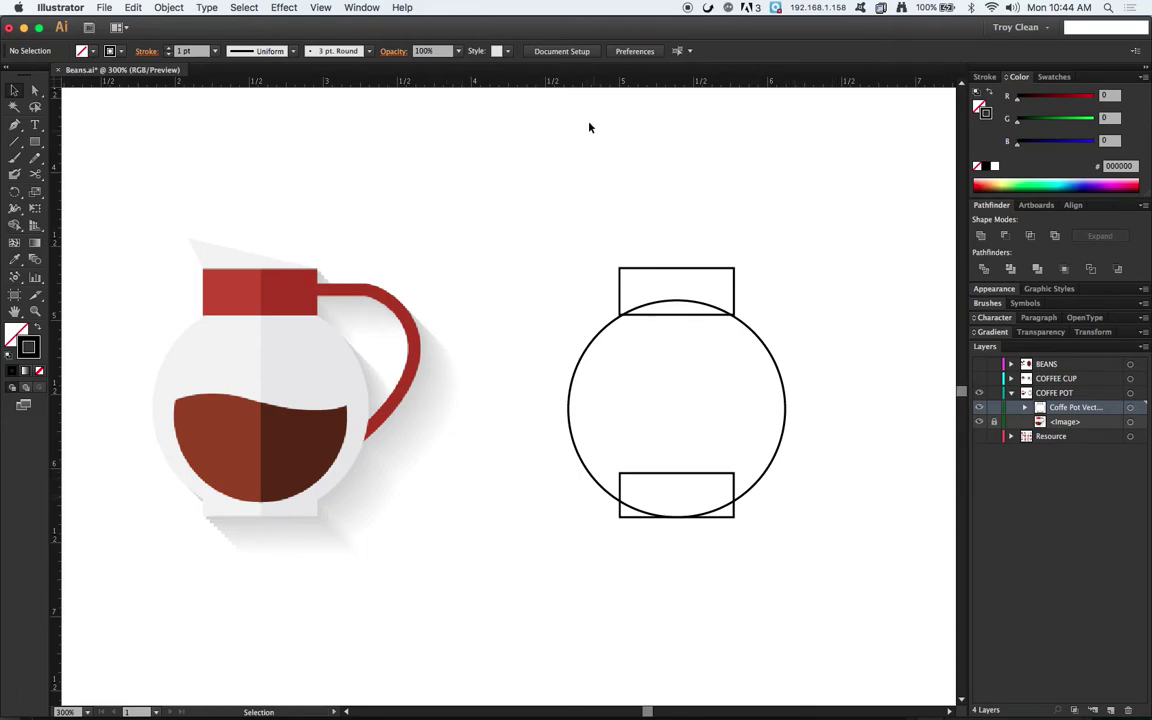
# Place a horizontal guide at the reference coffee's lowest point and draw a concentric inner circle about 1.26 in wide reaching it.
pyautogui.moveTo(540, 85); pyautogui.dragTo(262, 503)
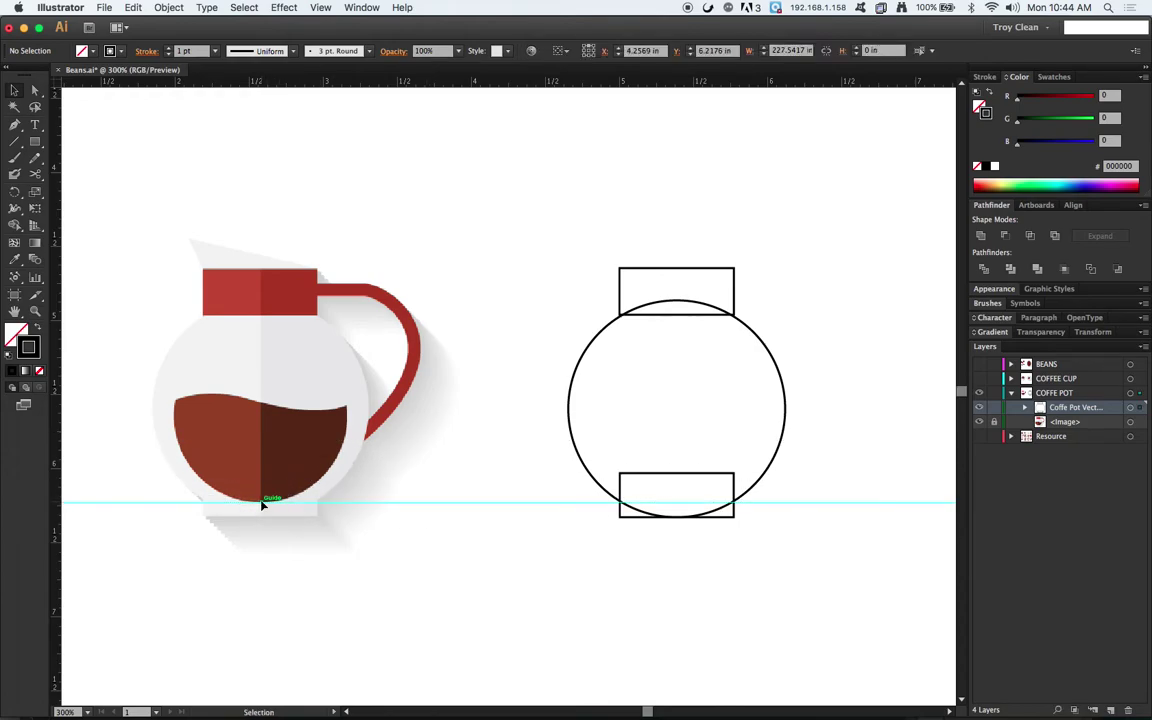
pyautogui.click(763, 480)
pyautogui.moveTo(35, 141); pyautogui.dragTo(80, 175)
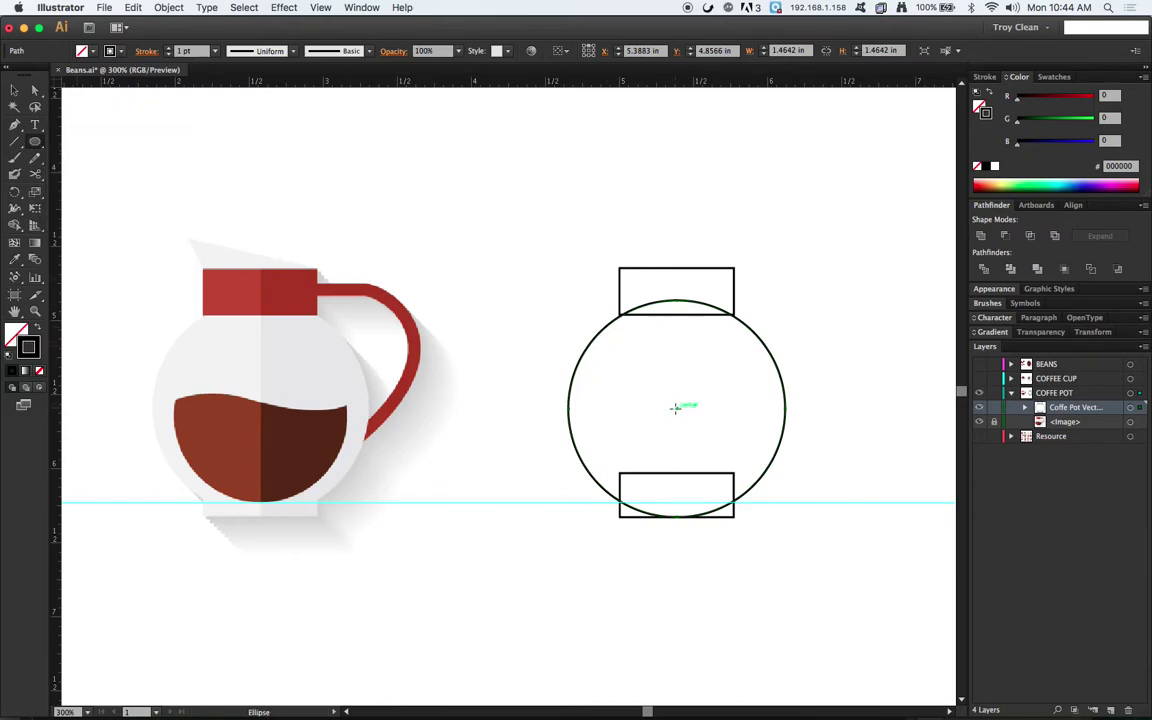
pyautogui.moveTo(676, 407); pyautogui.dragTo(695, 496)
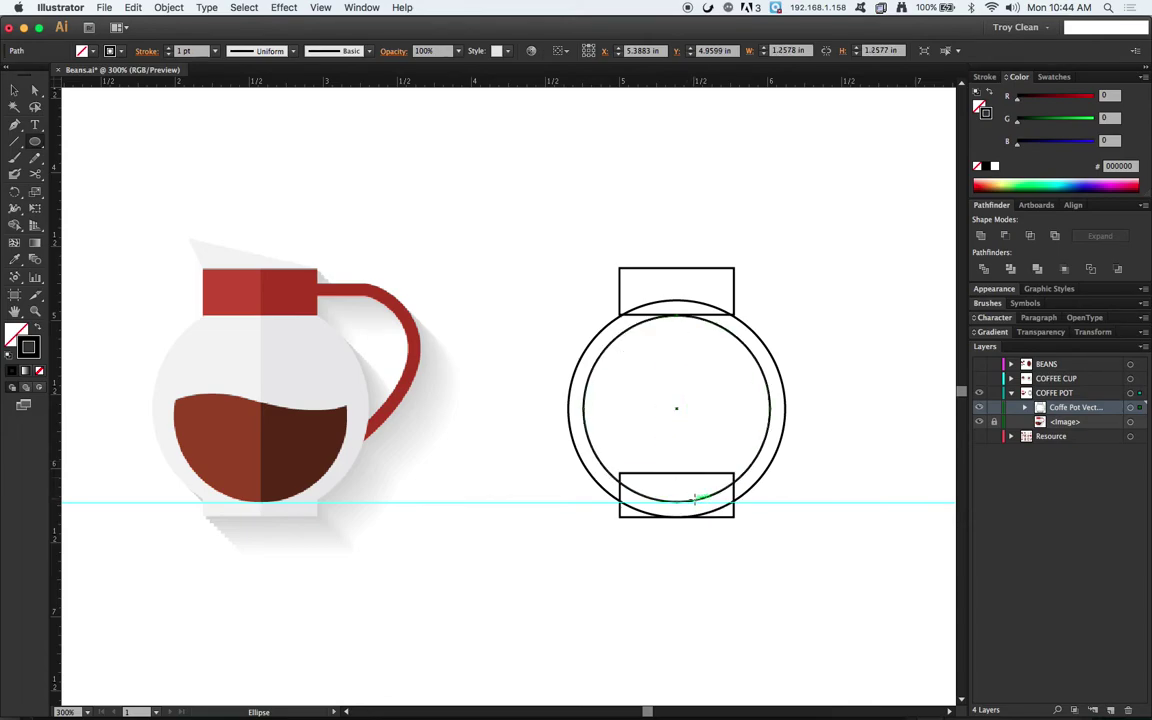
pyautogui.press('v')
pyautogui.click(485, 188)
# Draw a wavy coffee surface line with the Pen tool across the inner circle, from its left edge through the center to its right edge.
pyautogui.click(14, 124)
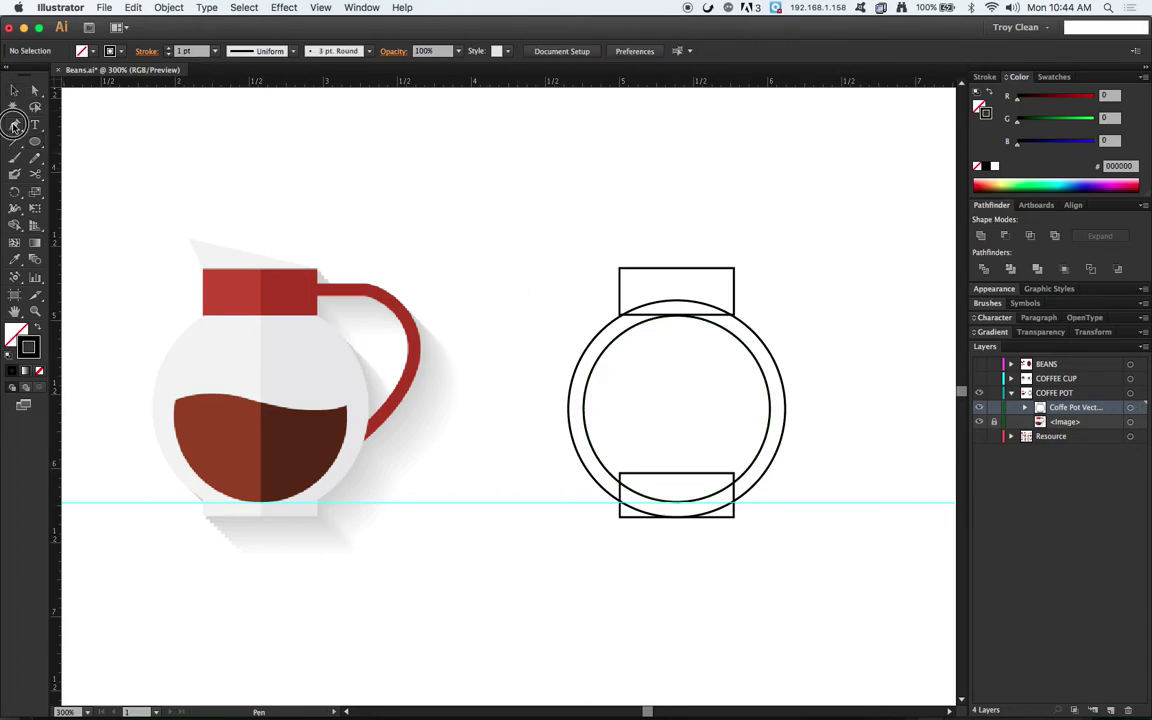
pyautogui.click(587, 410)
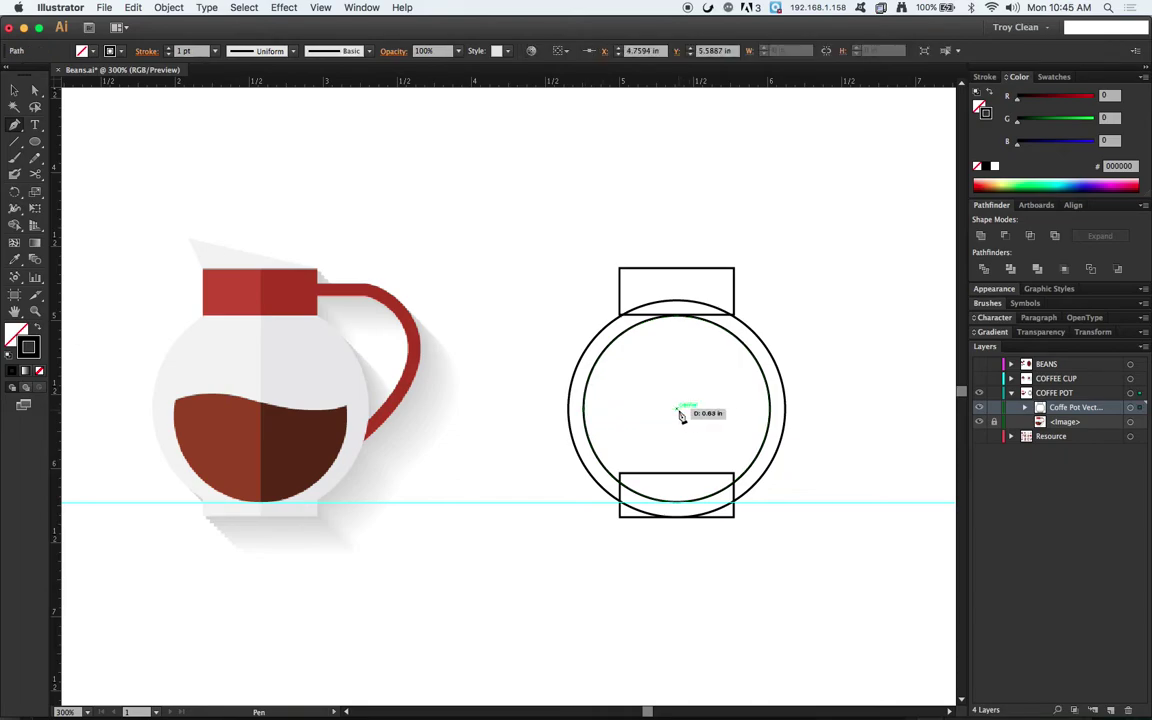
pyautogui.moveTo(689, 418); pyautogui.dragTo(731, 432)
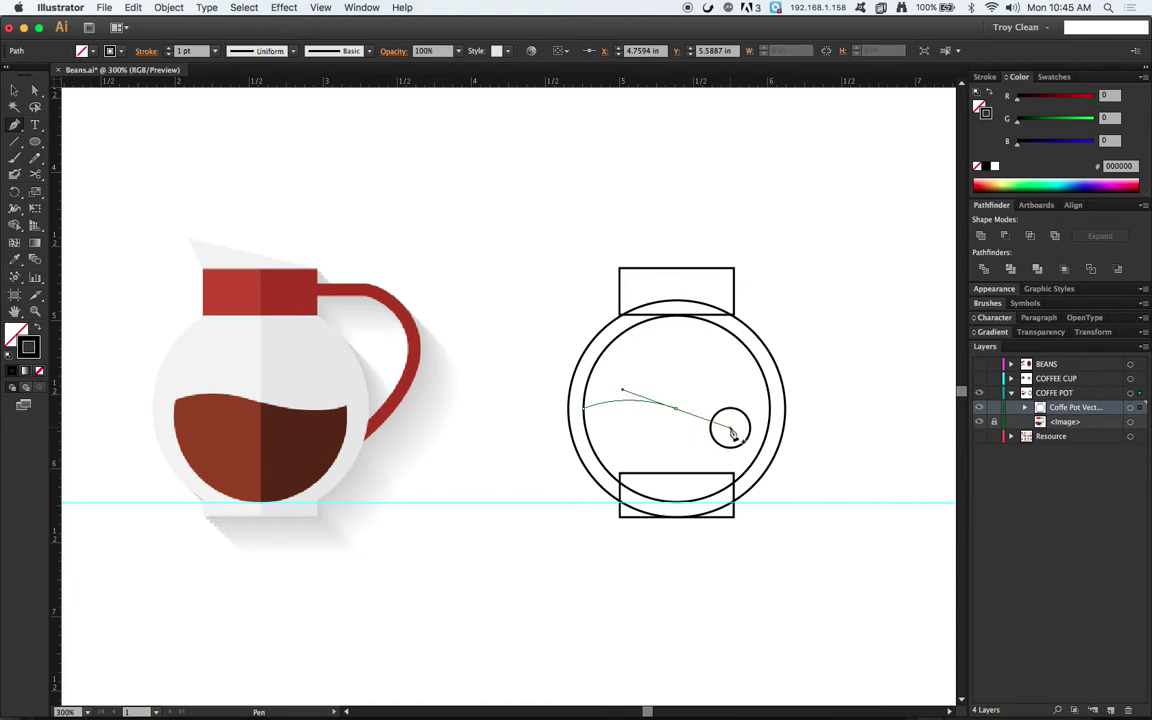
pyautogui.moveTo(731, 432); pyautogui.dragTo(731, 432)
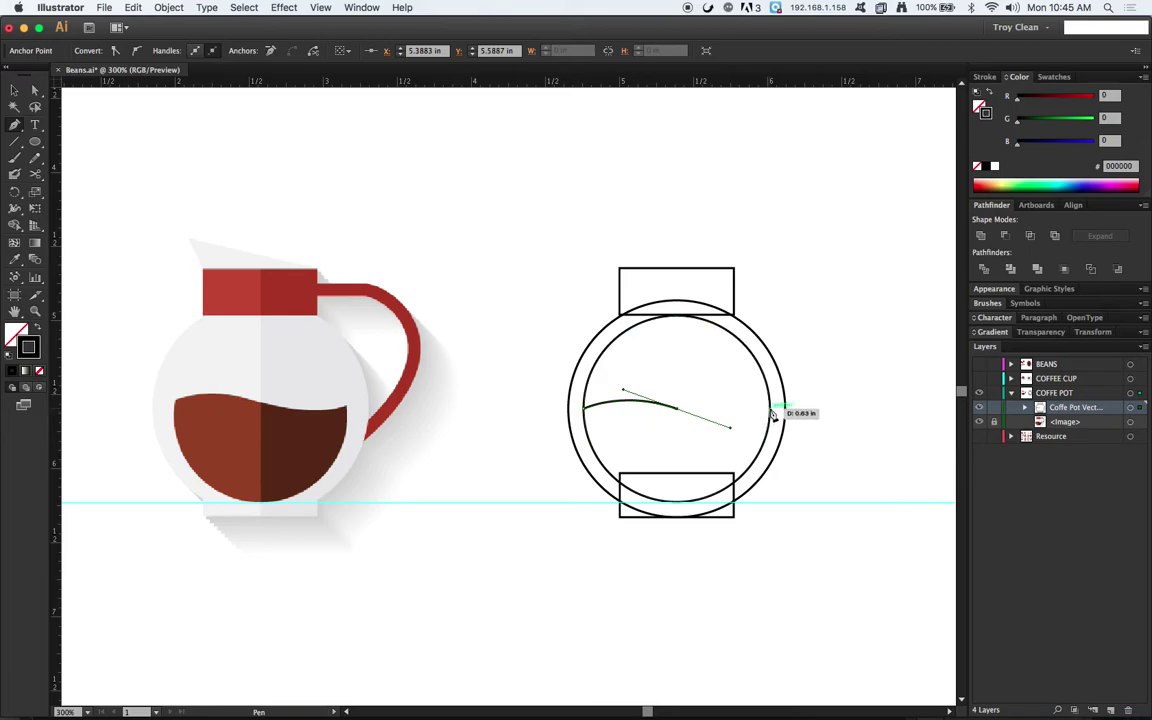
pyautogui.click(772, 413)
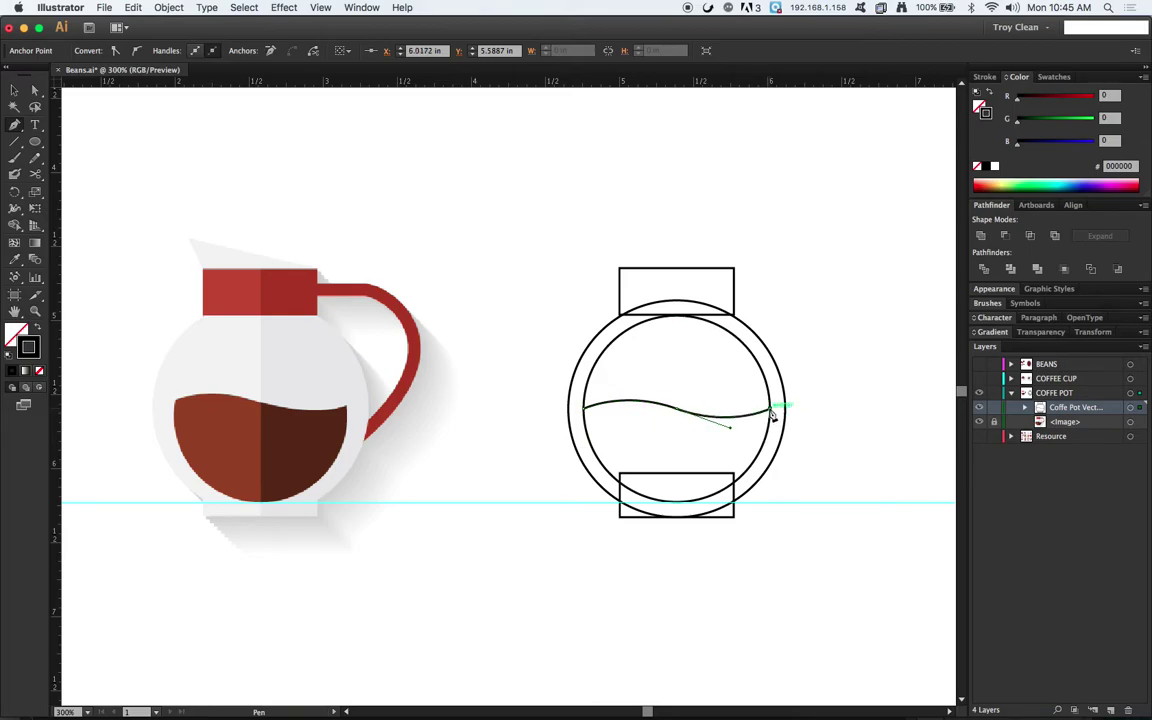
# Continue the wavy line around the outside of the circles' lower half and close it into a shape.
pyautogui.click(815, 463)
pyautogui.click(779, 583)
pyautogui.click(633, 584)
pyautogui.click(516, 517)
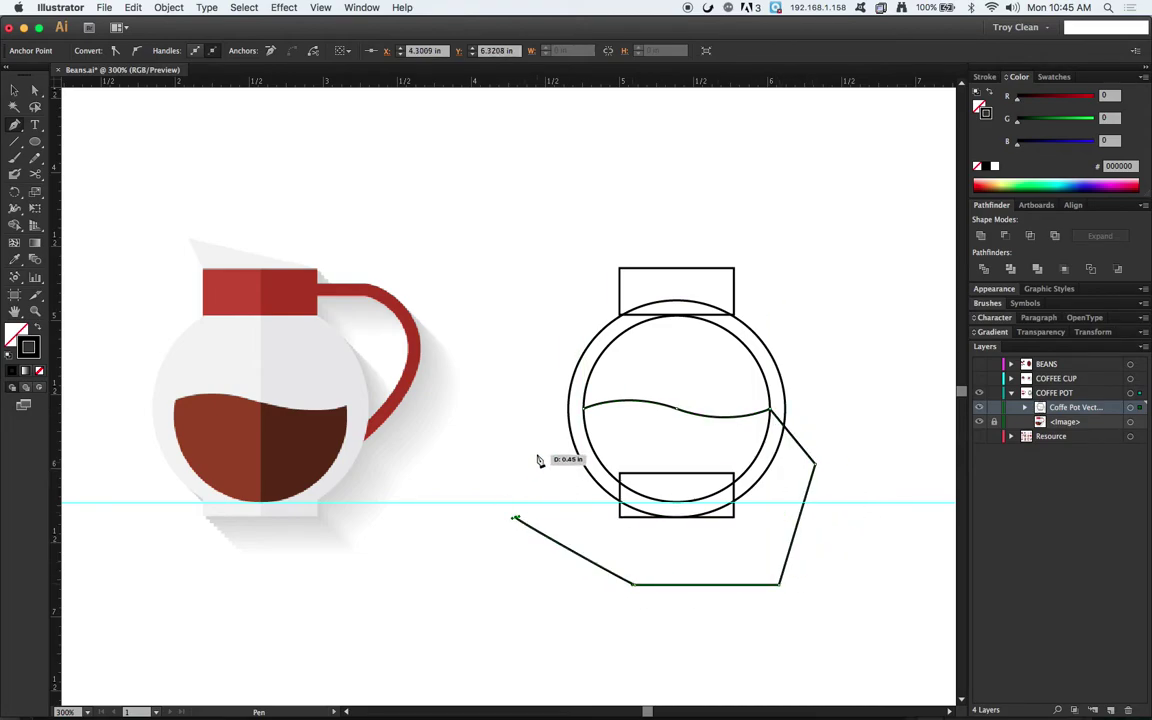
pyautogui.click(536, 447)
pyautogui.click(572, 411)
pyautogui.click(14, 90)
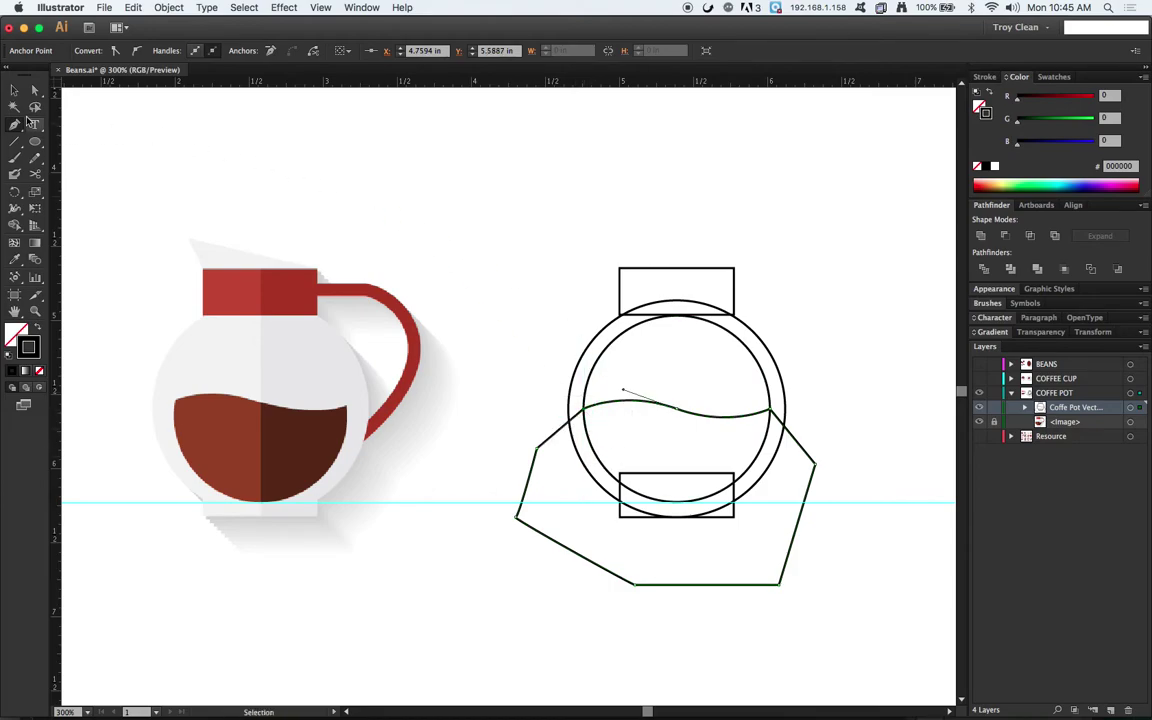
pyautogui.click(435, 185)
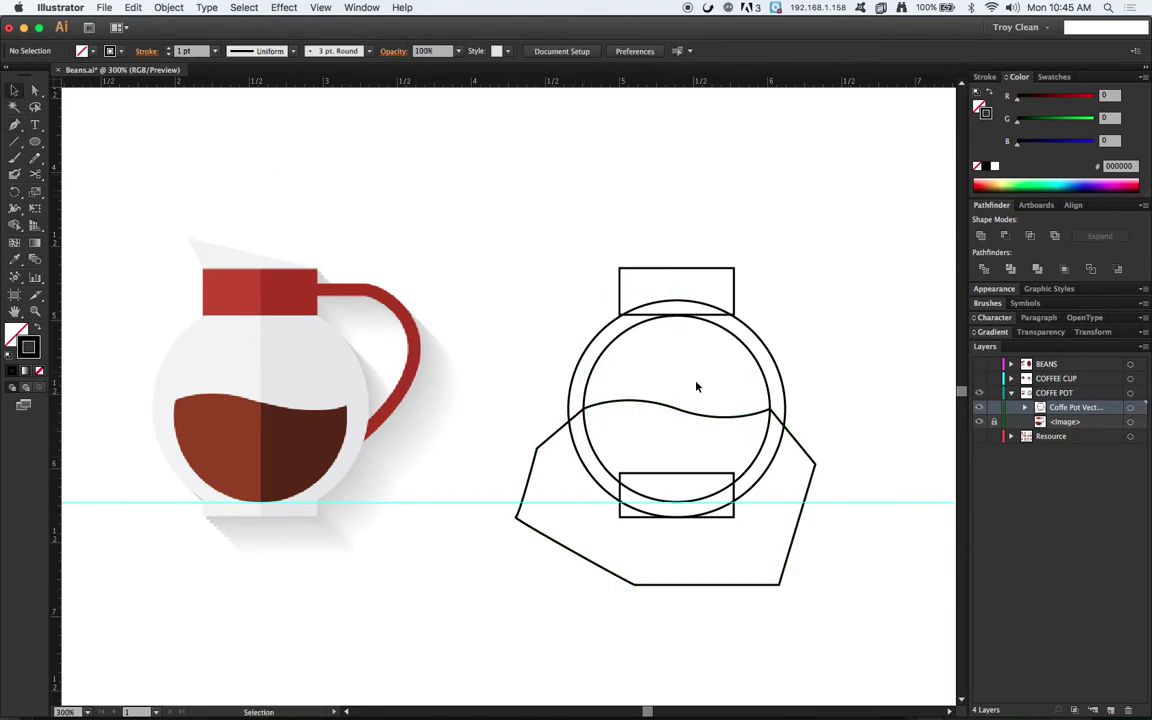
# Give the wavy shape and inner circle a blue 0000FF stroke and intersect them into the coffee outline.
pyautogui.click(728, 421)
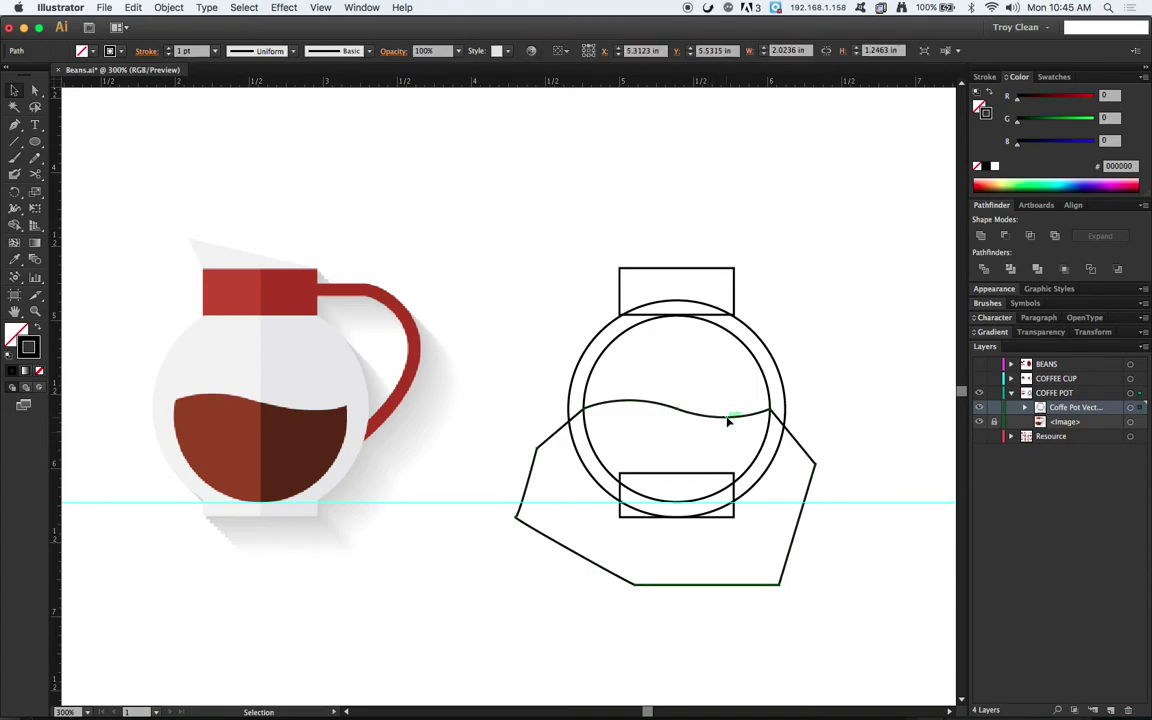
pyautogui.keyDown('shift'); pyautogui.click(584, 390); pyautogui.keyUp('shift')
pyautogui.moveTo(1008, 143); pyautogui.dragTo(1095, 143)
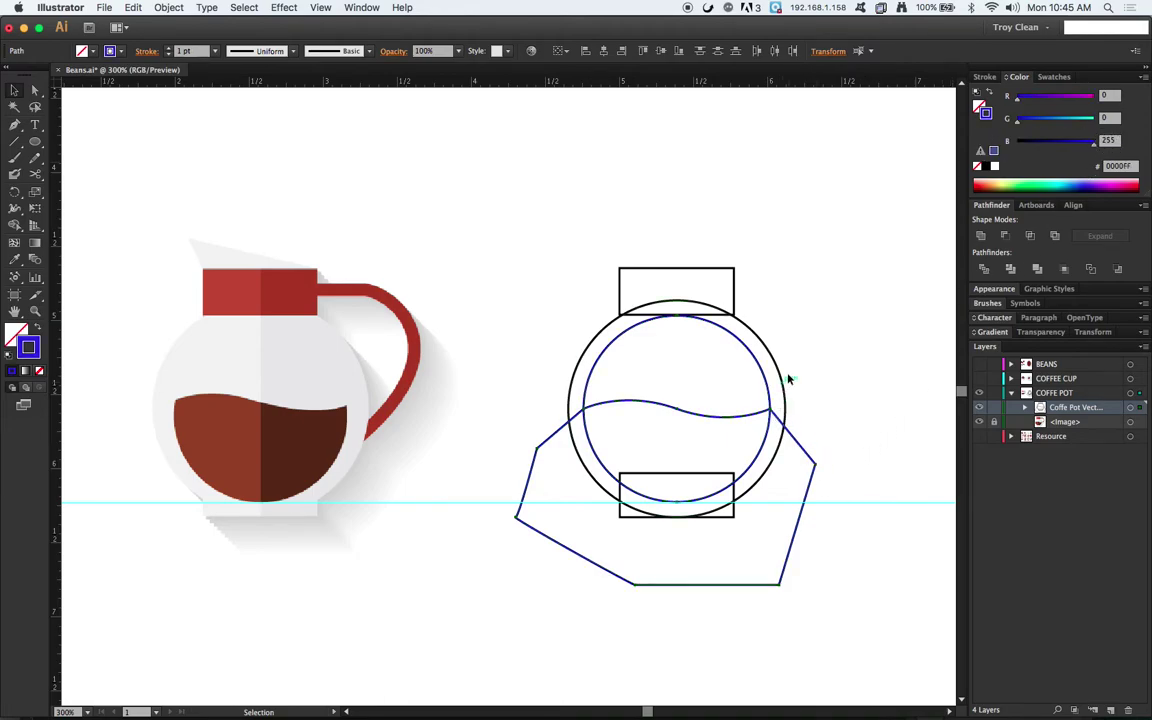
pyautogui.click(1032, 238)
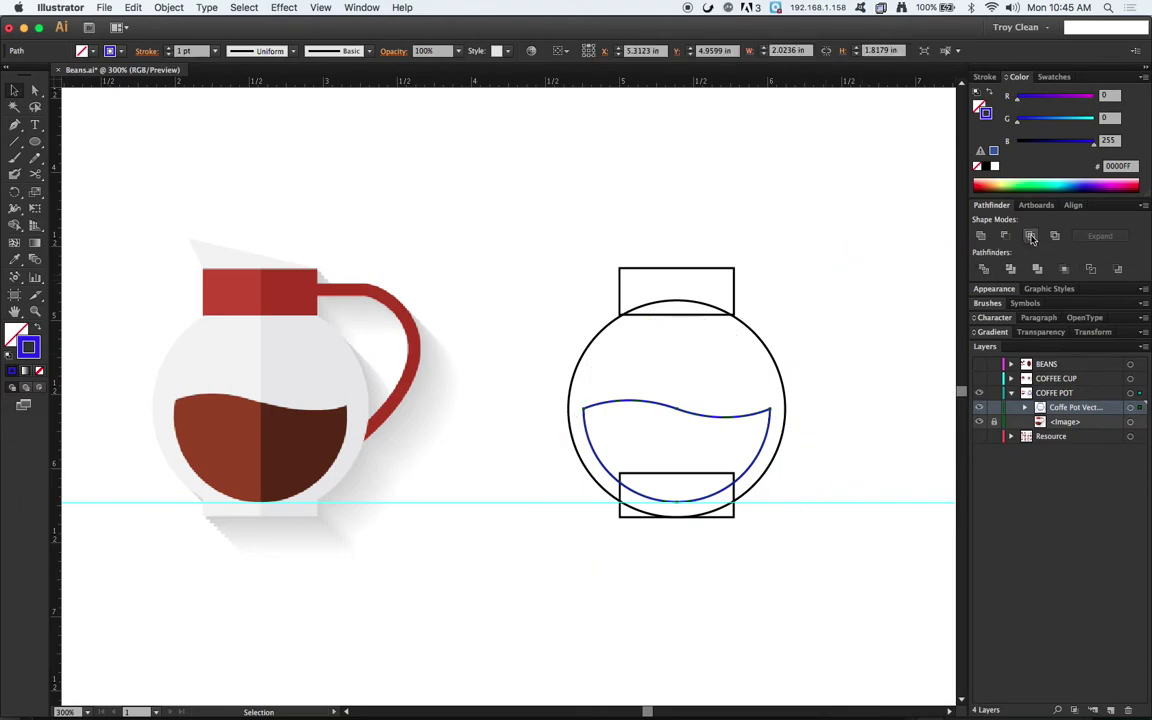
pyautogui.click(856, 375)
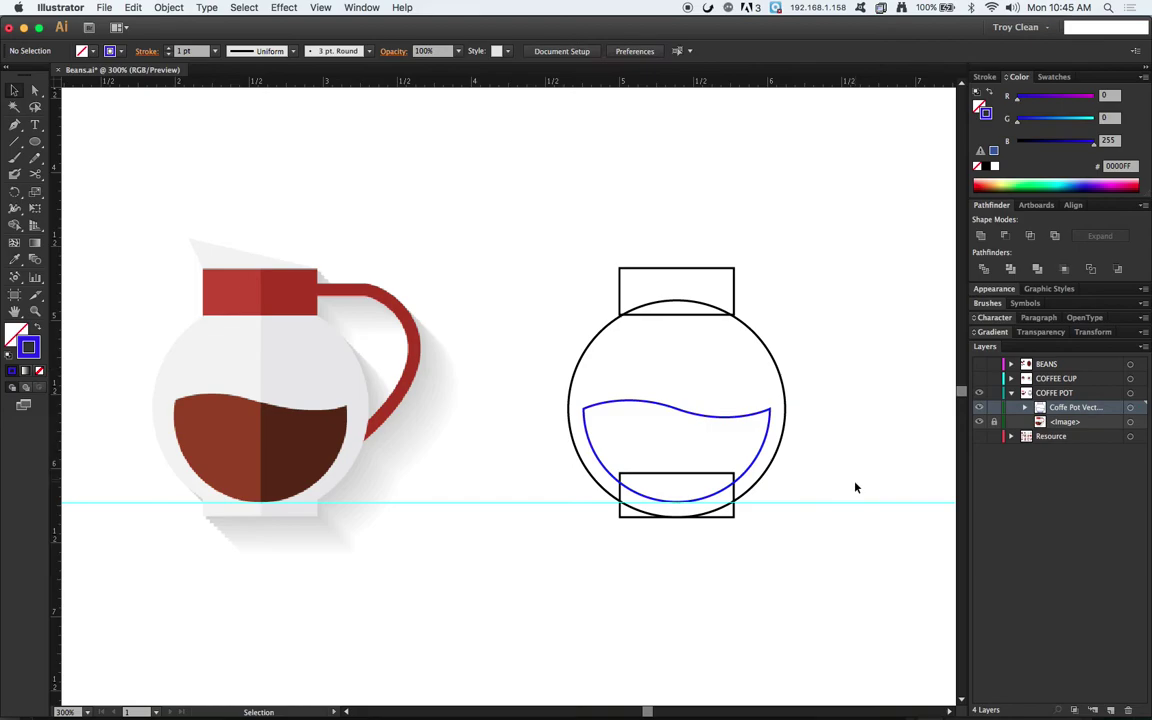
# Give the outer circle and base rectangle a red FF0000 stroke and unite them into the pot body.
pyautogui.click(586, 470)
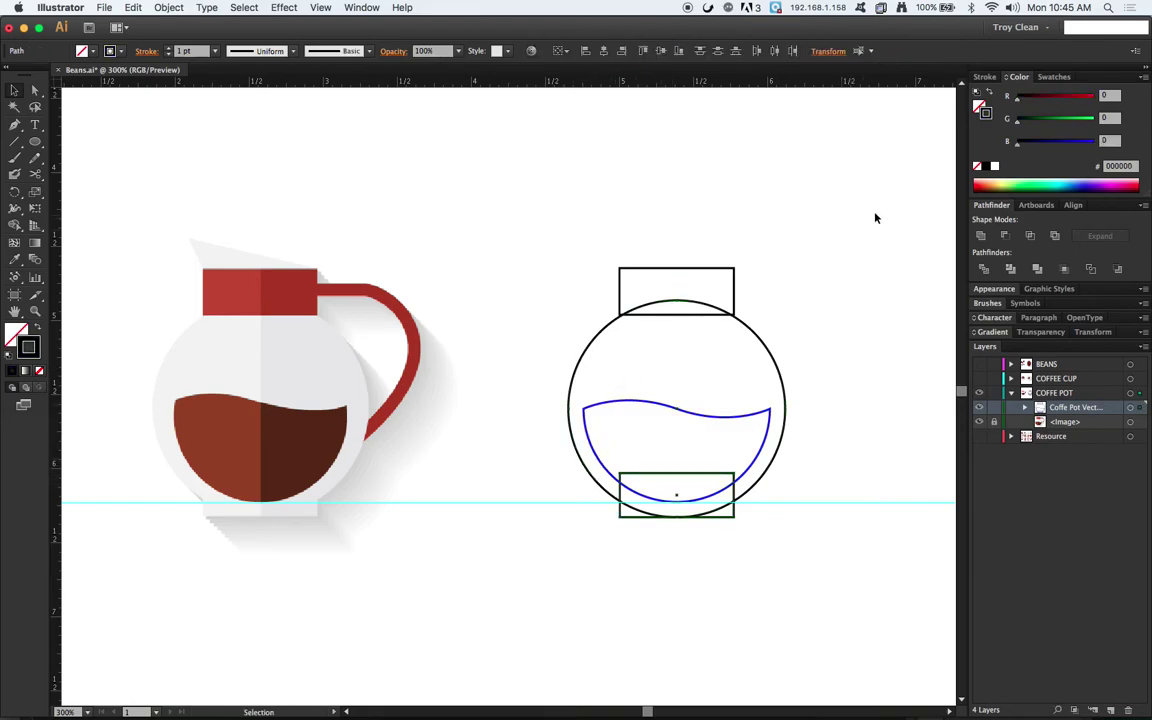
pyautogui.moveTo(1017, 96); pyautogui.dragTo(1104, 97)
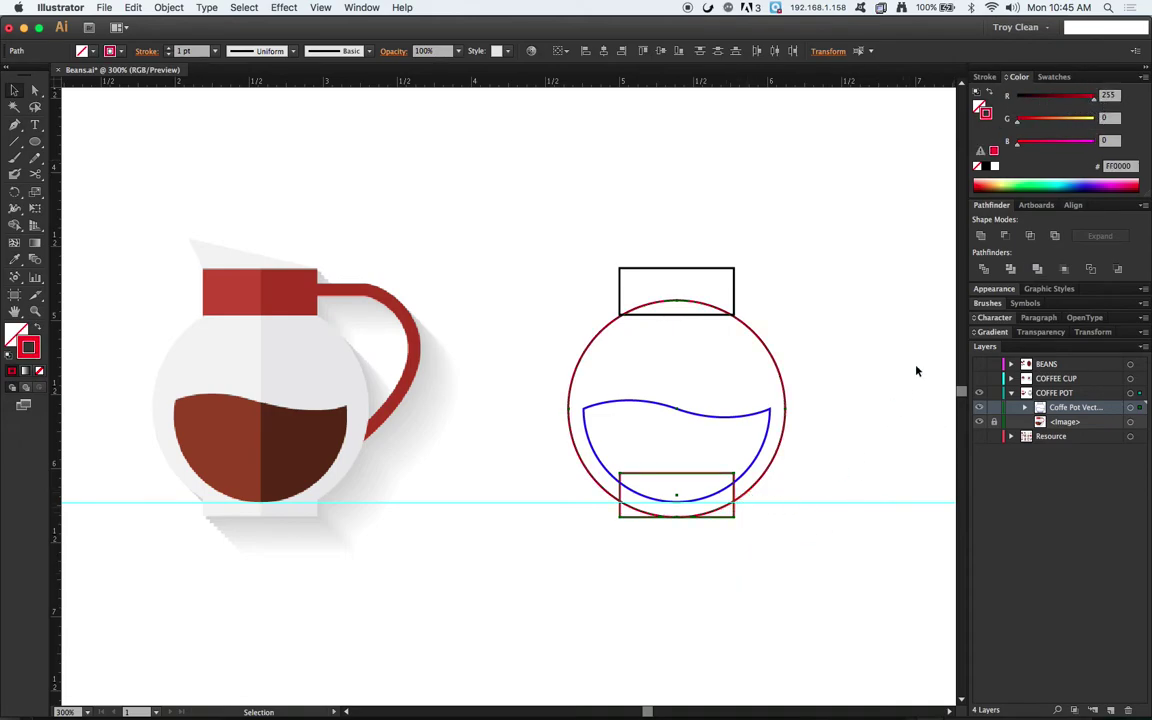
pyautogui.click(981, 237)
pyautogui.click(870, 312)
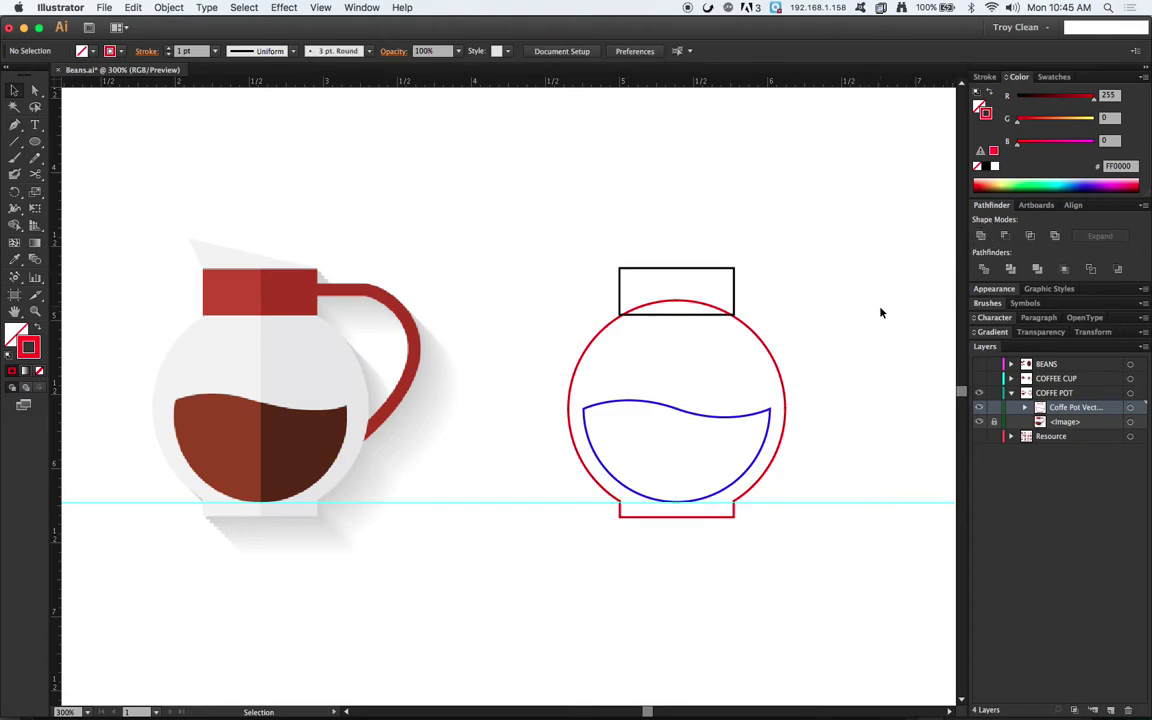
# Draw a rectangle about 0.77 by 0.22 in on top of the collar and pull its upper-left corner outward into a spout.
pyautogui.click(736, 298)
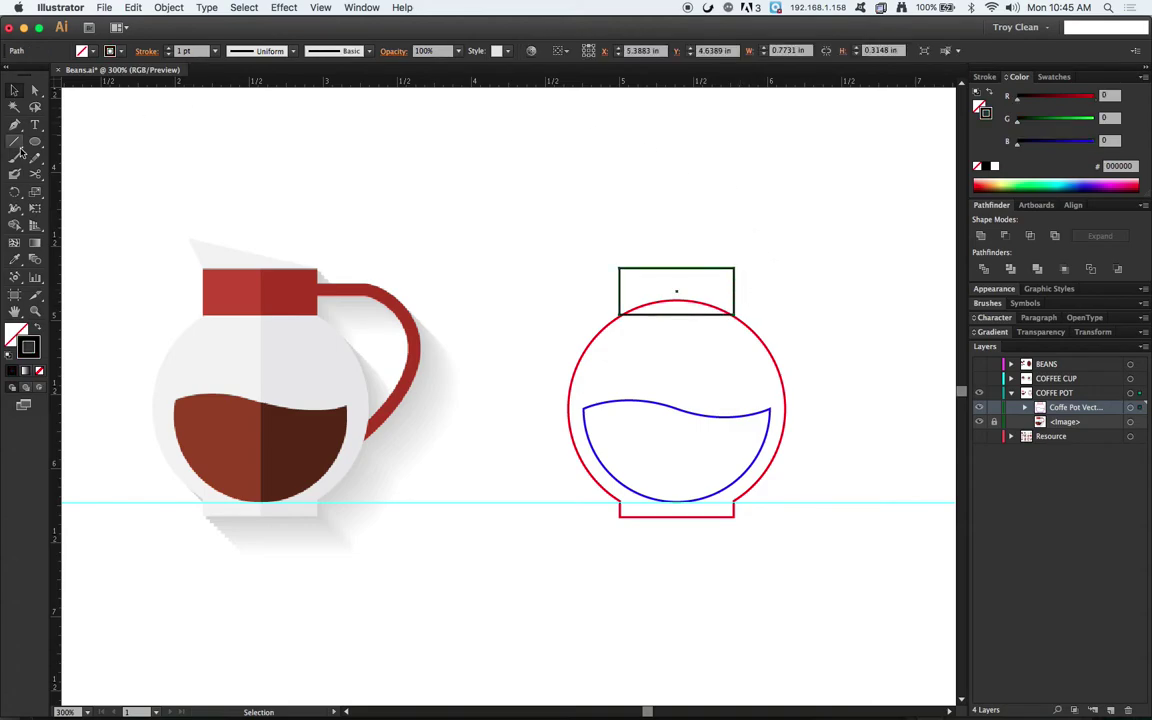
pyautogui.moveTo(35, 143); pyautogui.dragTo(82, 141)
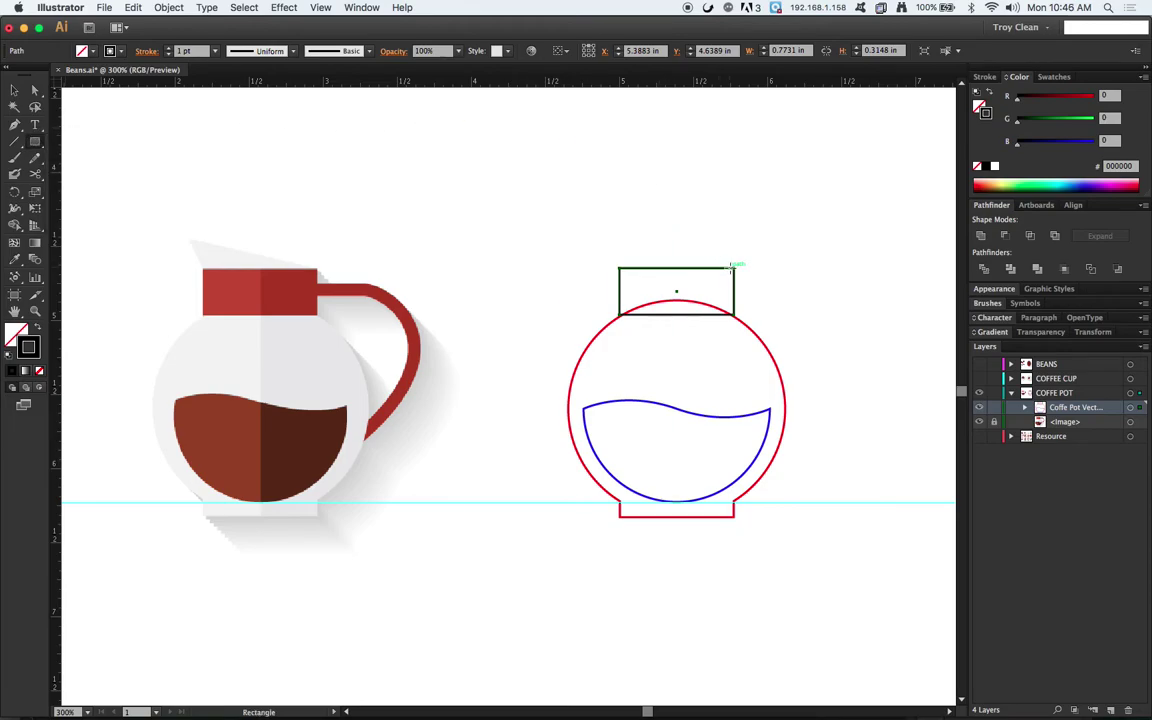
pyautogui.moveTo(734, 266); pyautogui.dragTo(618, 234)
pyautogui.click(35, 90)
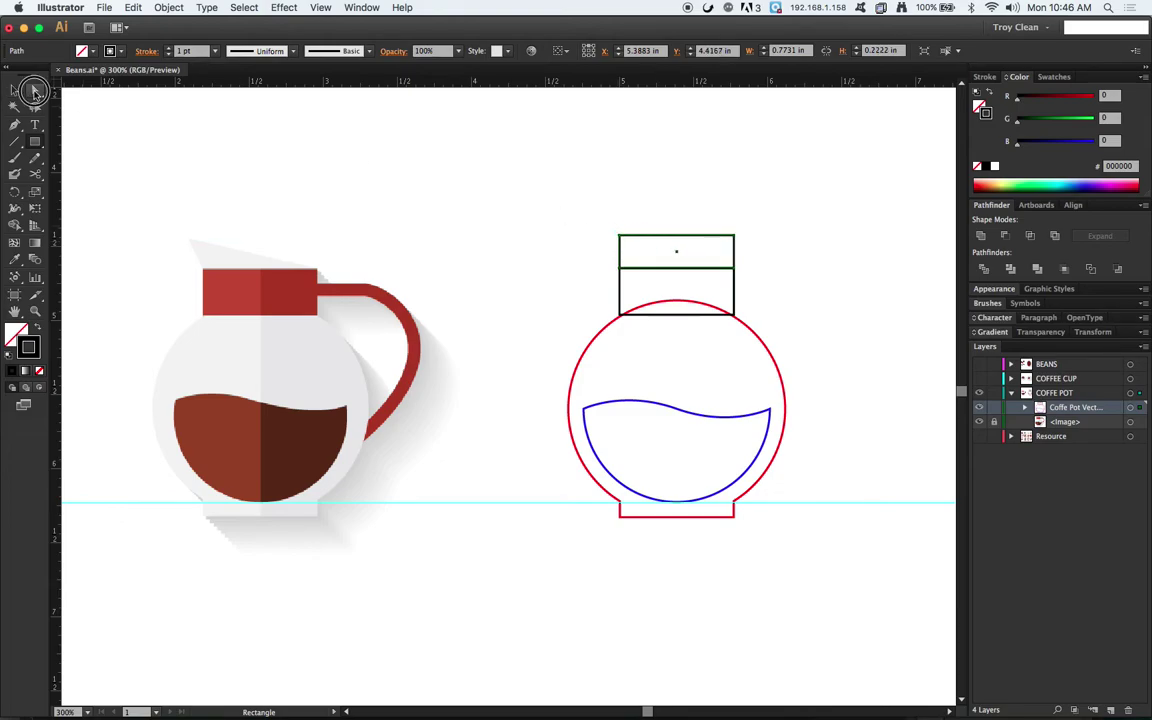
pyautogui.click(531, 164)
pyautogui.moveTo(620, 236); pyautogui.dragTo(598, 236)
# Delete the spout rectangle's upper-right anchor point so its top edge slopes down to the collar, and deselect it.
pyautogui.moveTo(15, 125); pyautogui.dragTo(47, 160)
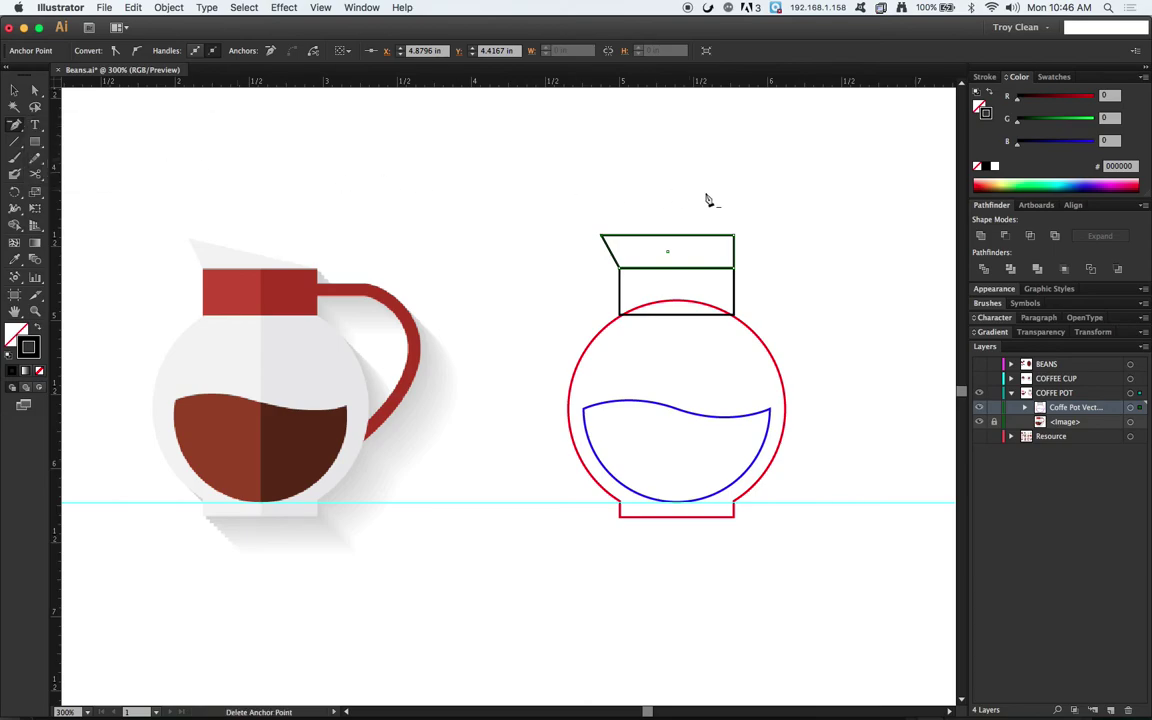
pyautogui.click(735, 237)
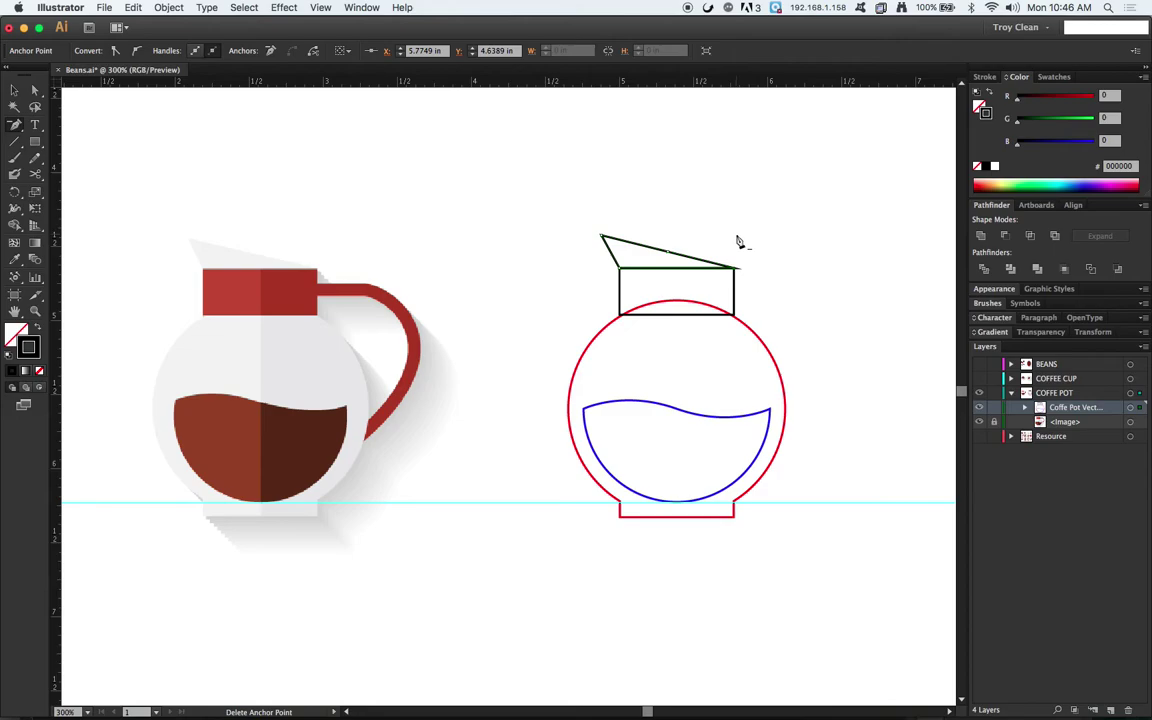
pyautogui.click(14, 90)
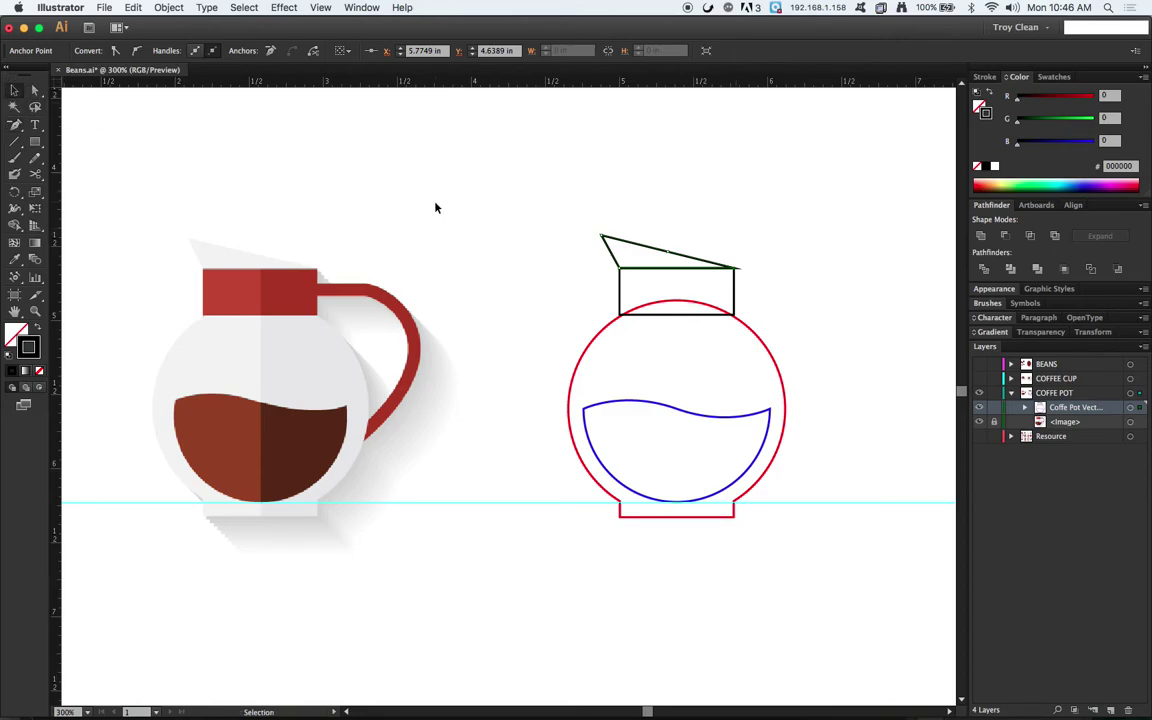
pyautogui.click(471, 210)
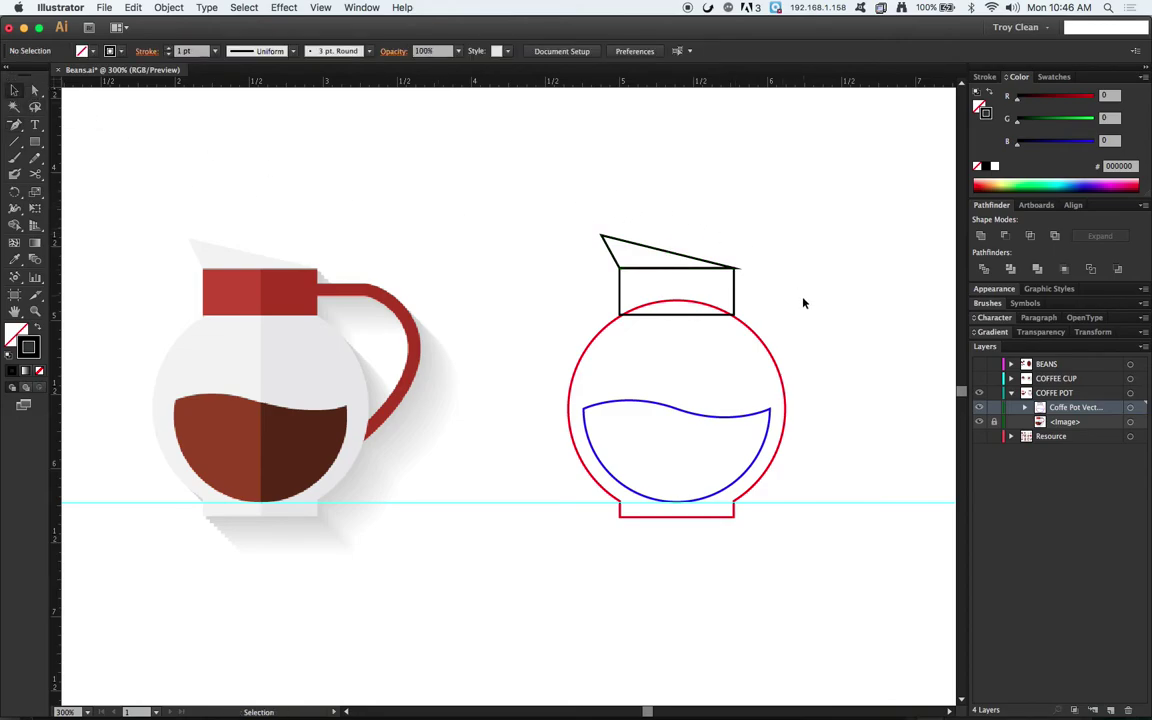
# Give the collar rectangle a green 00FE00 stroke and deselect it.
pyautogui.click(737, 298)
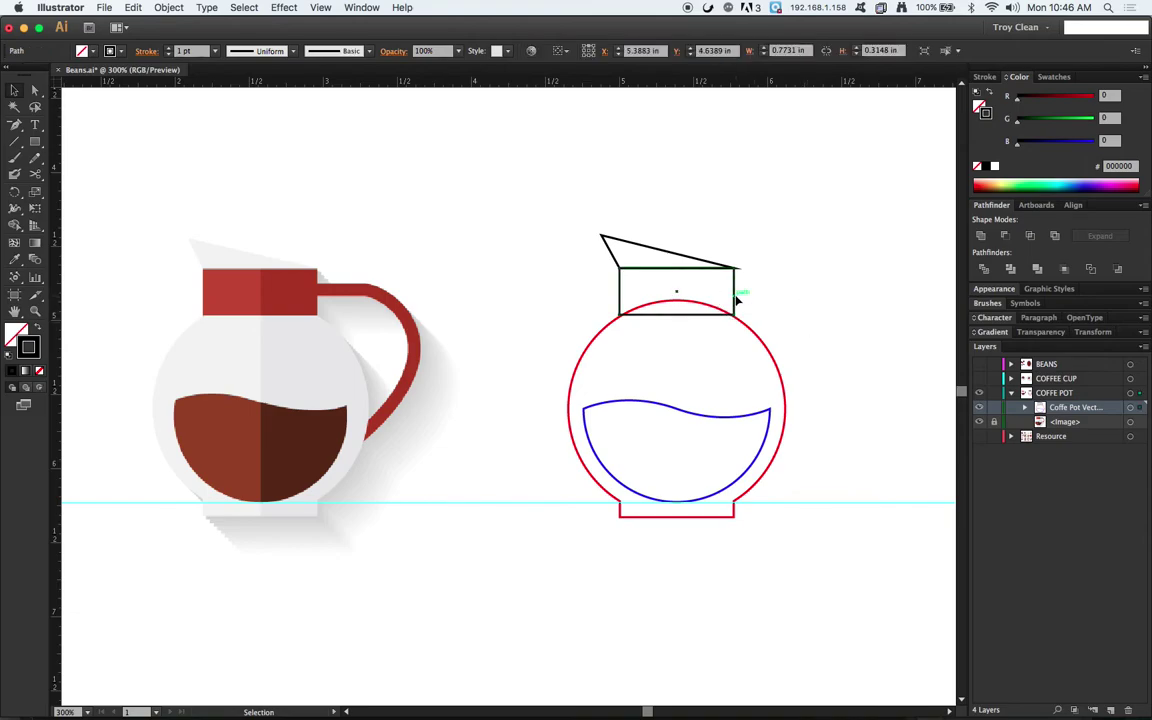
pyautogui.moveTo(1030, 127); pyautogui.dragTo(1091, 120)
pyautogui.click(851, 188)
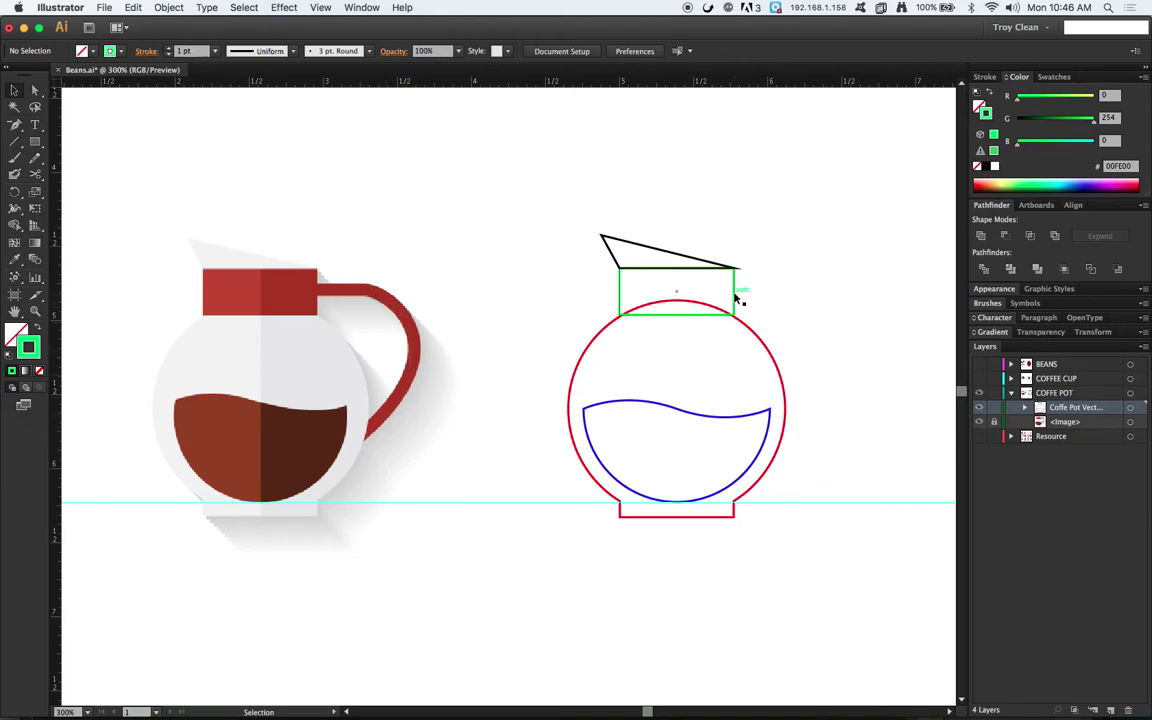
# Draw an open handle path about 0.73 by 1.2 in with the Pen tool, from the collar's right edge curving down to the pot body.
pyautogui.moveTo(16, 126); pyautogui.dragTo(67, 128)
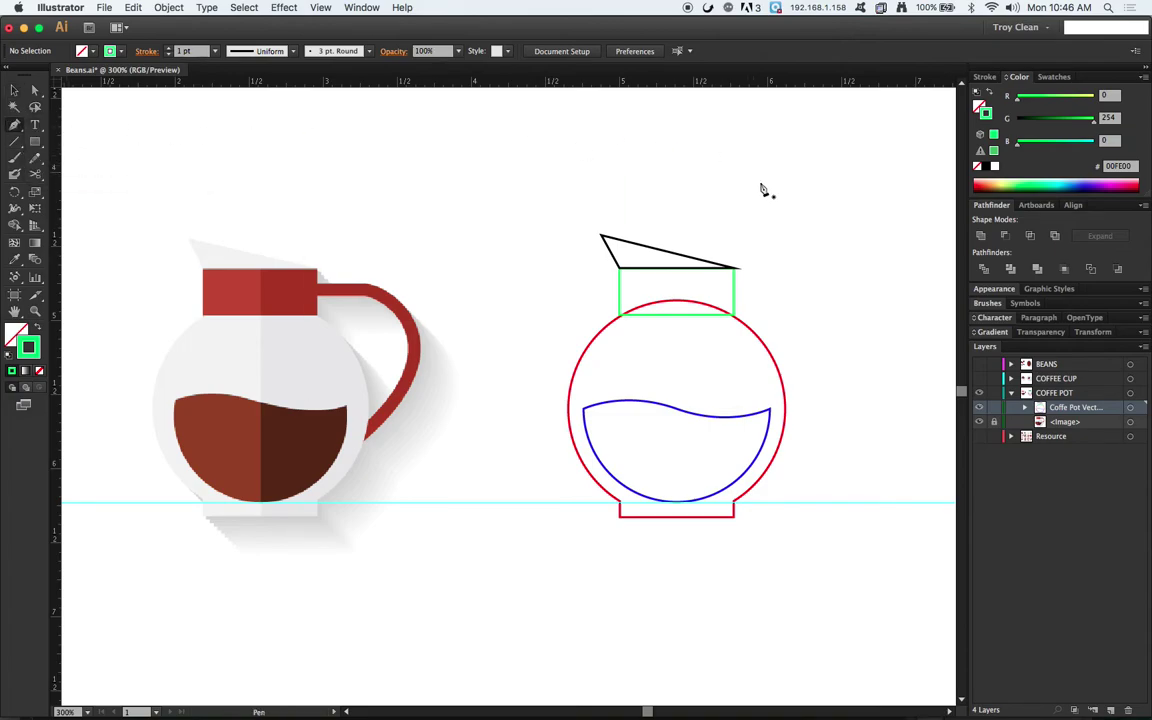
pyautogui.click(735, 292)
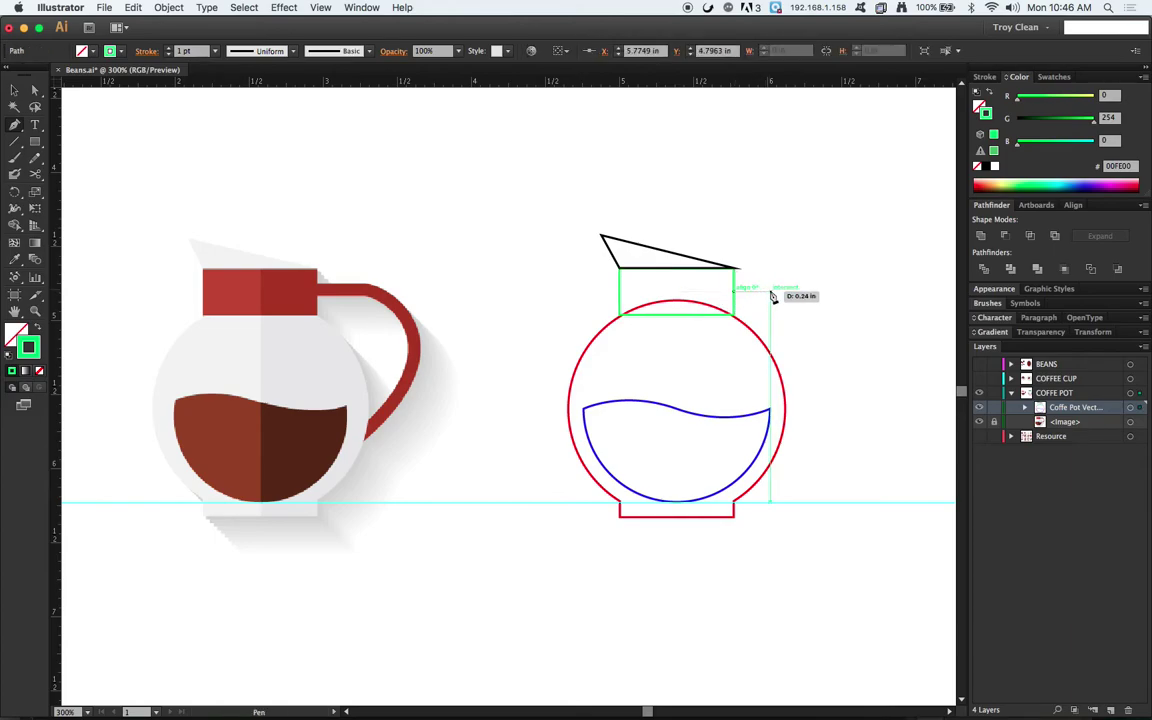
pyautogui.click(770, 291)
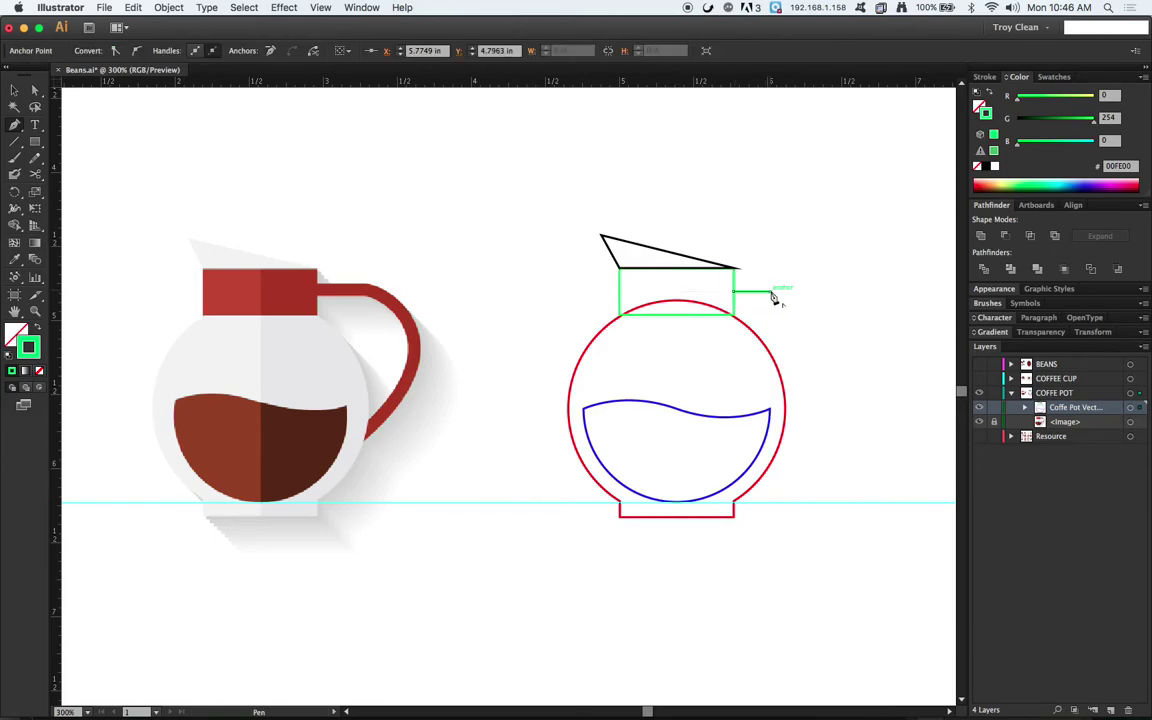
pyautogui.click(842, 345)
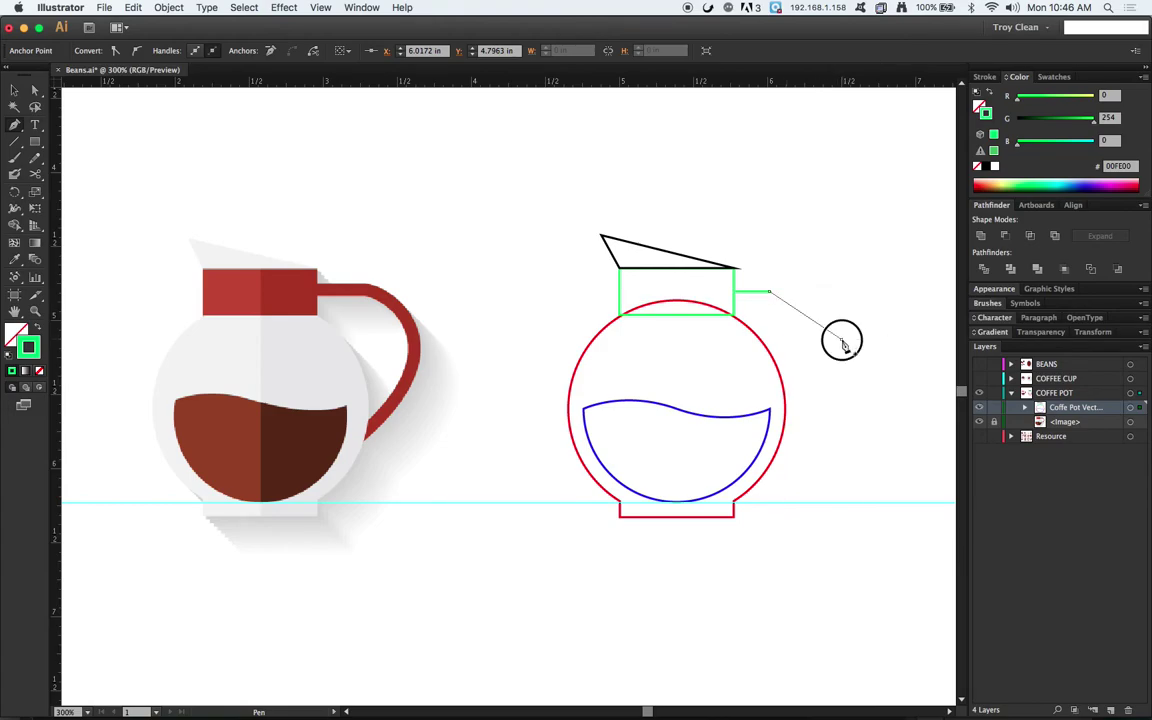
pyautogui.moveTo(842, 345); pyautogui.dragTo(849, 388)
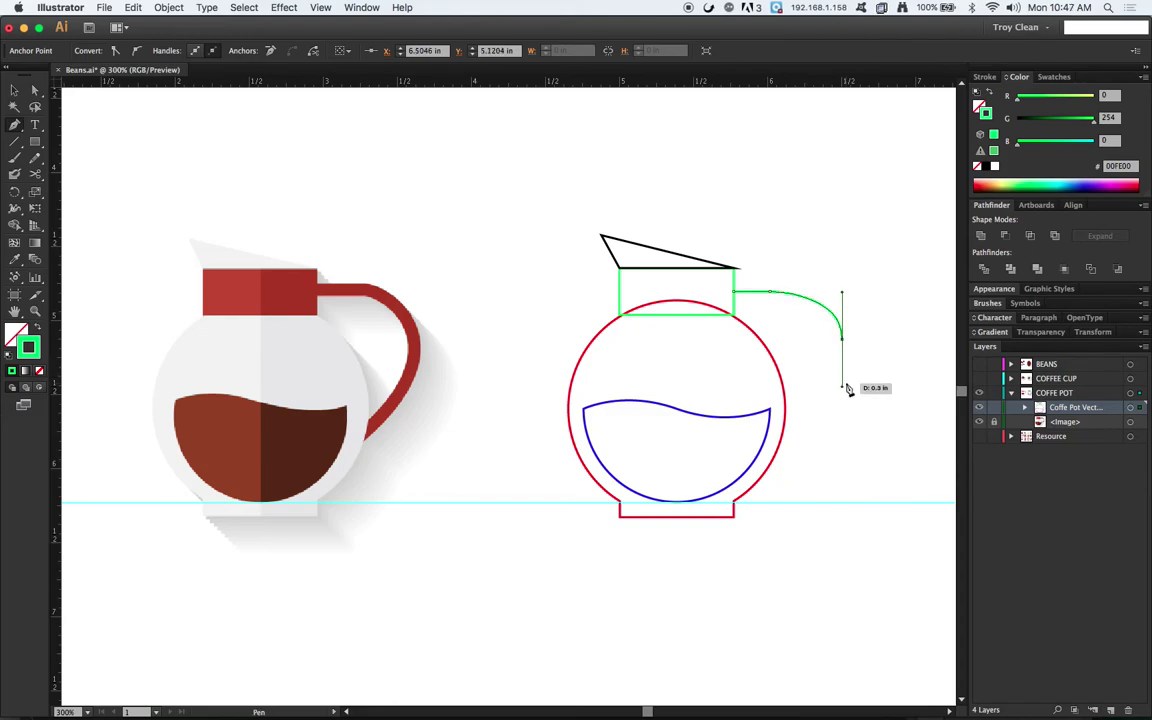
pyautogui.click(767, 470)
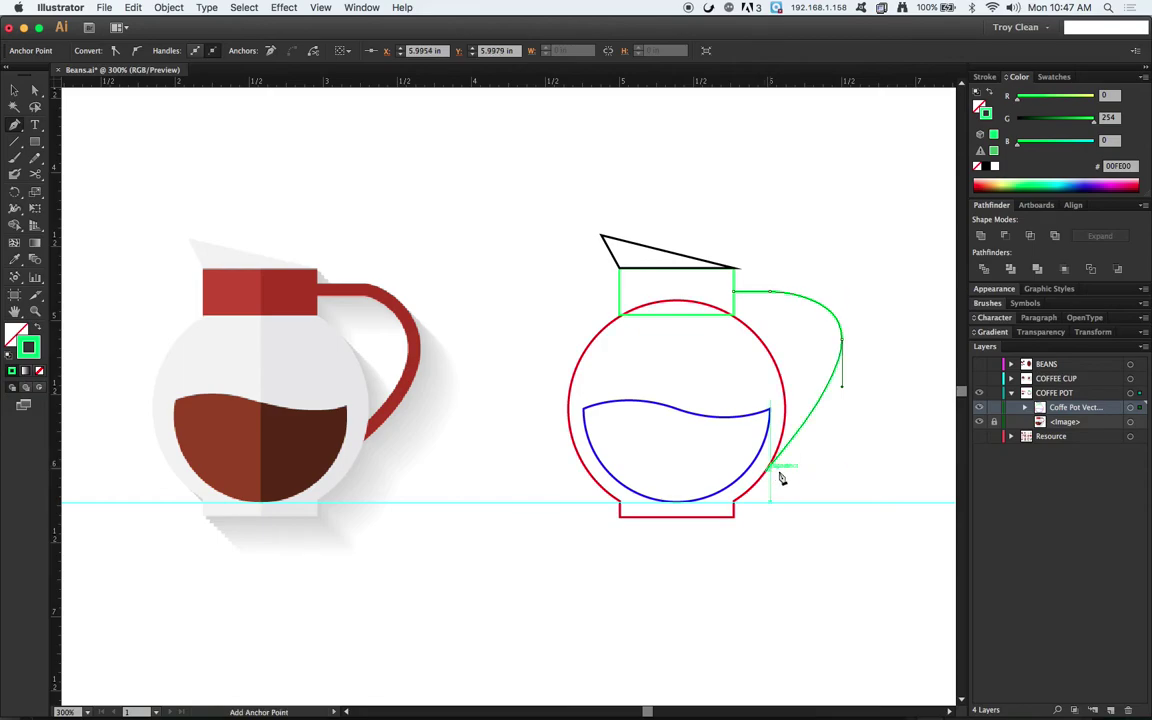
# Move the handle path's lower end point slightly inward so it overlaps the pot body.
pyautogui.press('a')
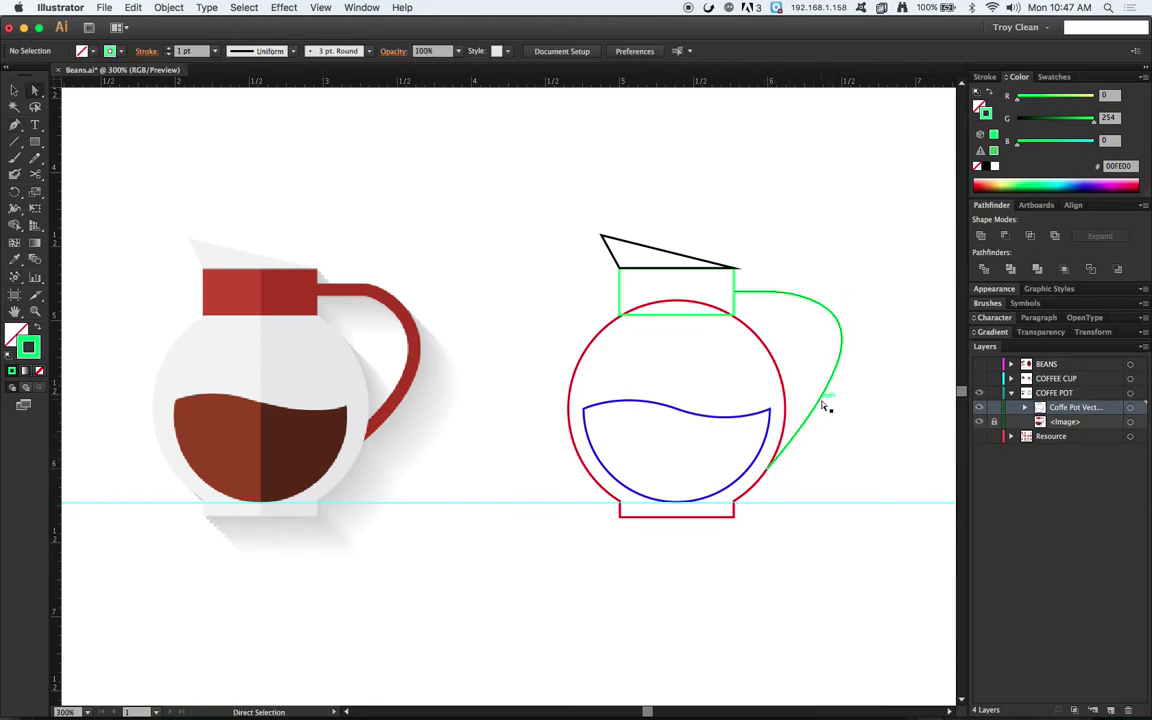
pyautogui.click(826, 400)
pyautogui.click(767, 474)
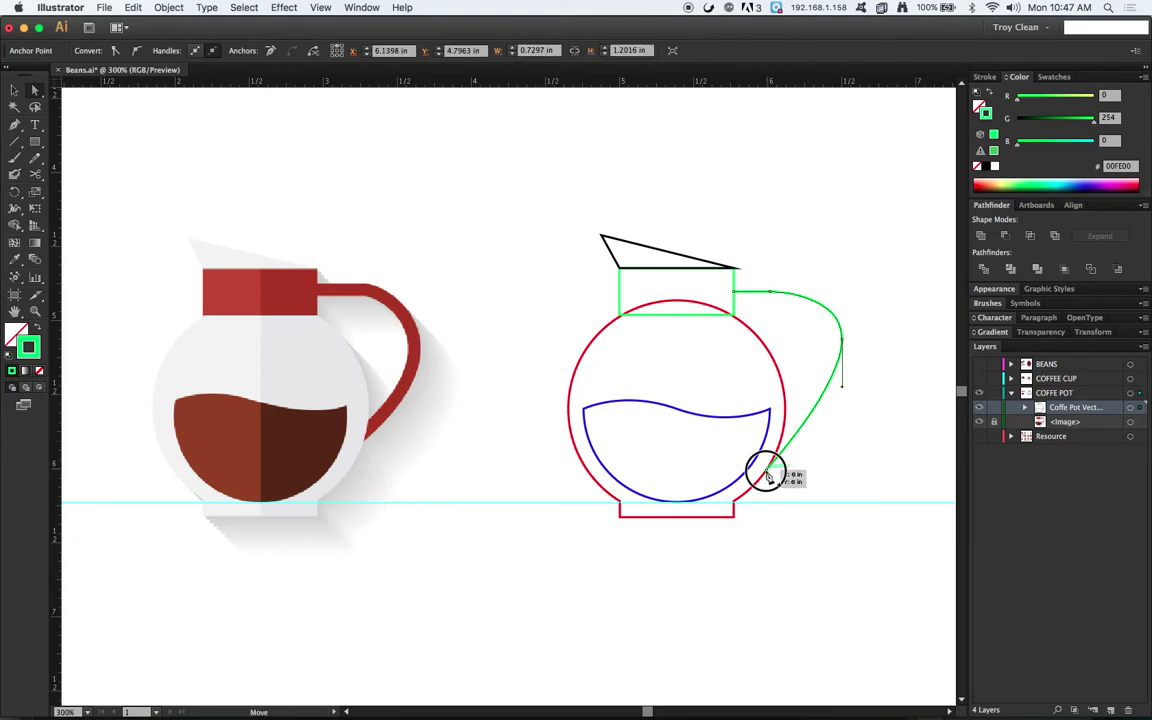
pyautogui.moveTo(767, 474); pyautogui.dragTo(762, 464)
pyautogui.click(888, 430)
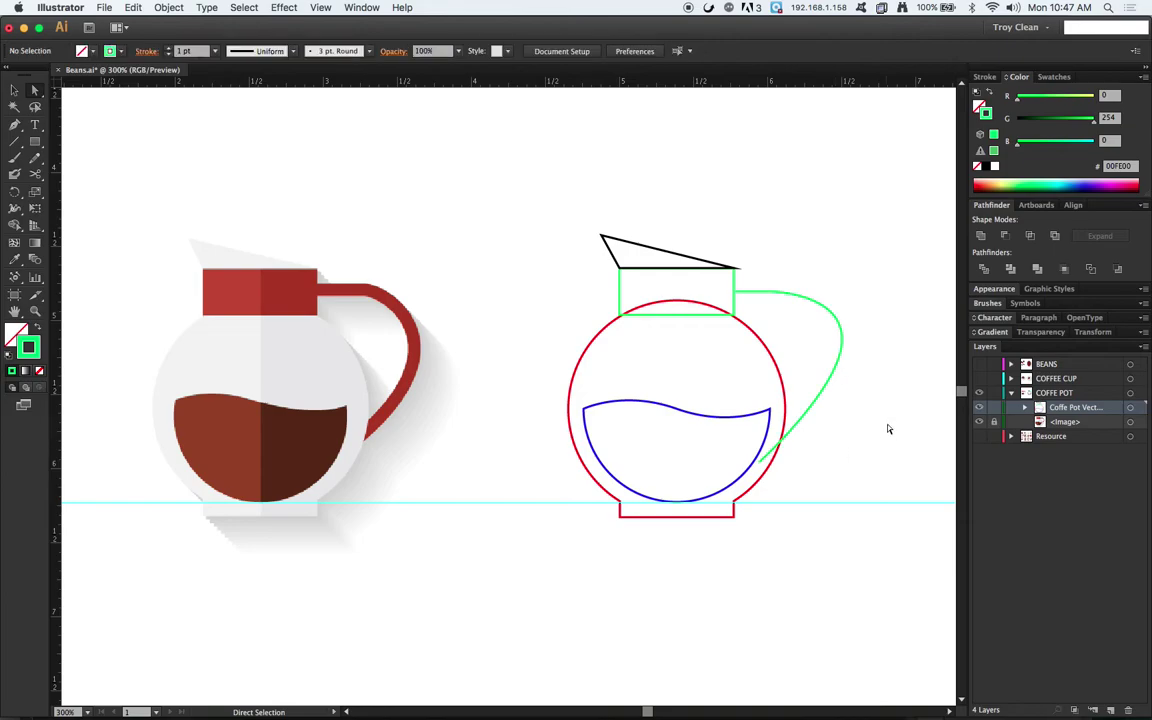
# Shift the handle's upper bend point outward to about X 6.14 in and its outermost point slightly inward to refine the curve.
pyautogui.click(836, 302)
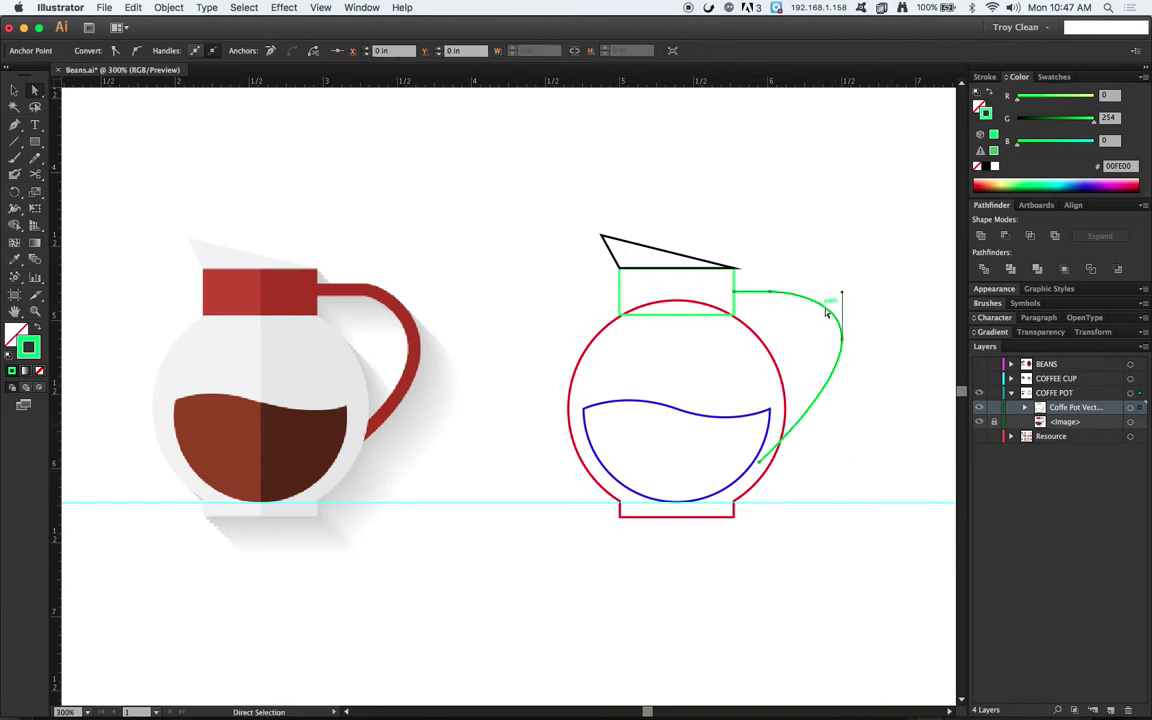
pyautogui.click(771, 294)
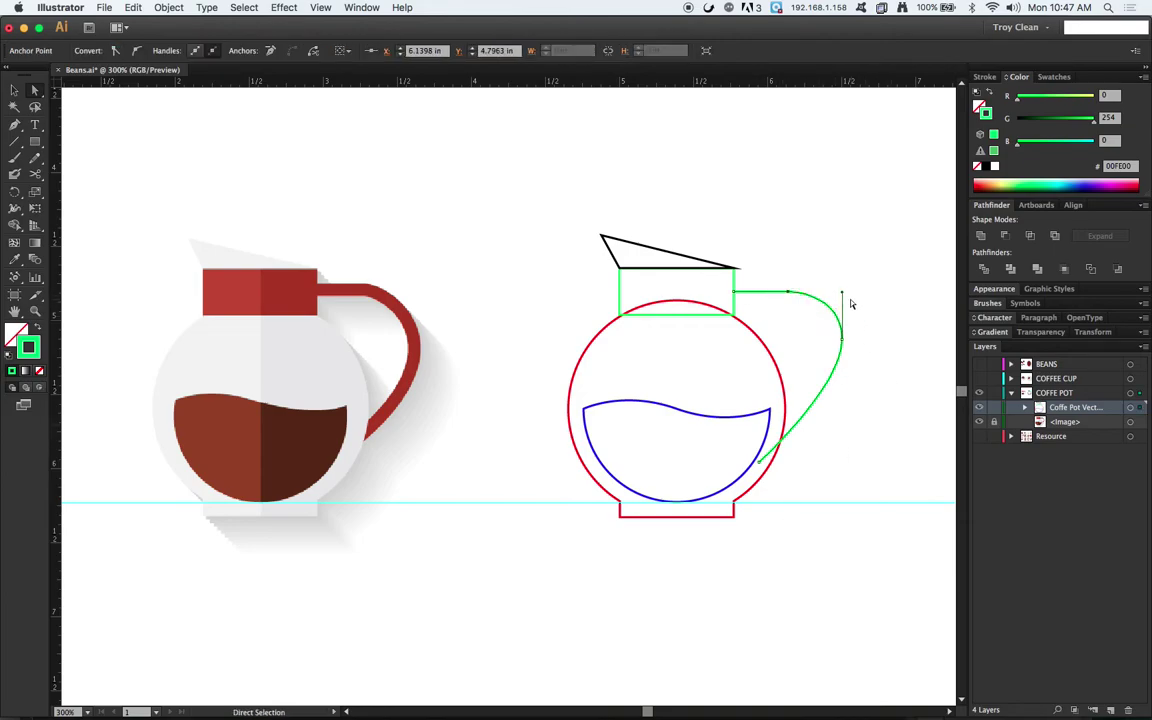
pyautogui.moveTo(842, 341); pyautogui.dragTo(842, 294)
pyautogui.click(869, 393)
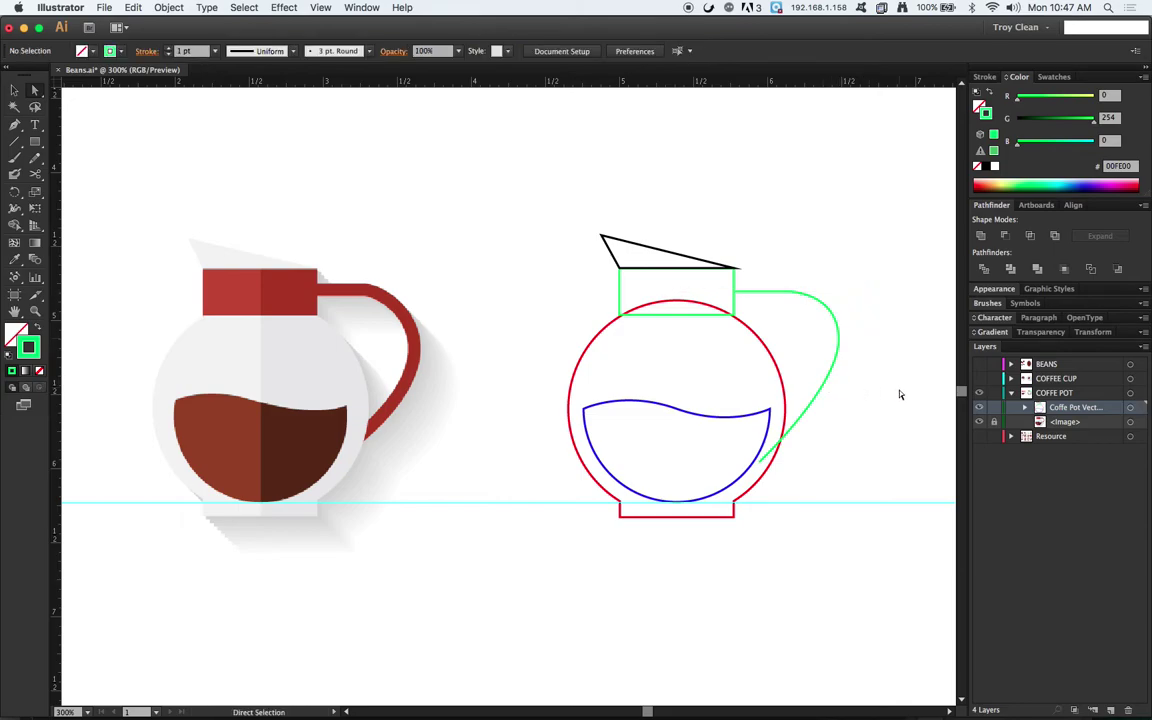
# Set the handle path's stroke weight to 6 pt.
pyautogui.press('v')
pyautogui.click(828, 348)
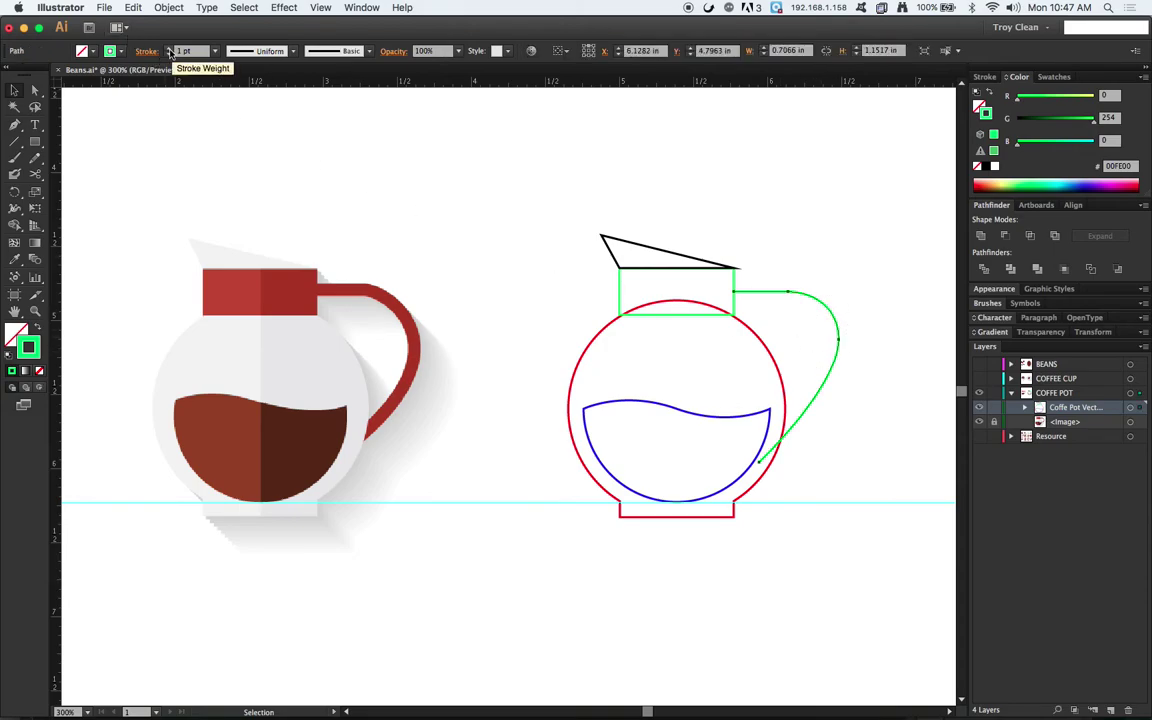
pyautogui.click(170, 49)
pyautogui.click(170, 49)
pyautogui.click(170, 49)
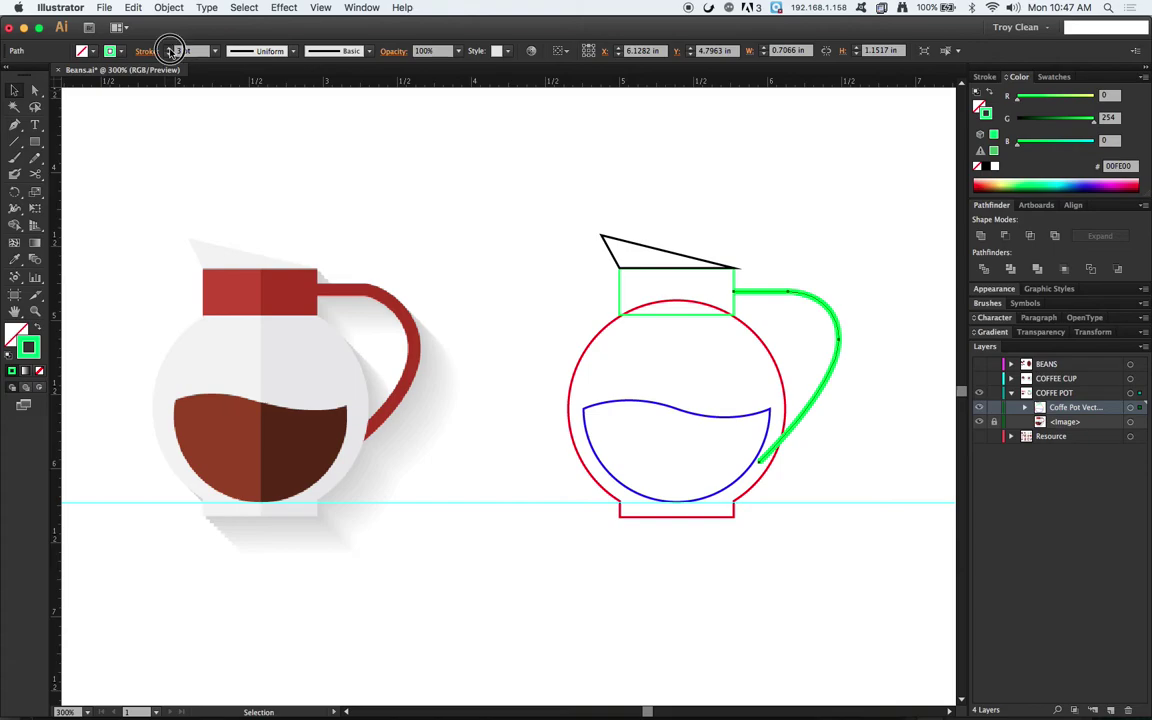
pyautogui.click(170, 49)
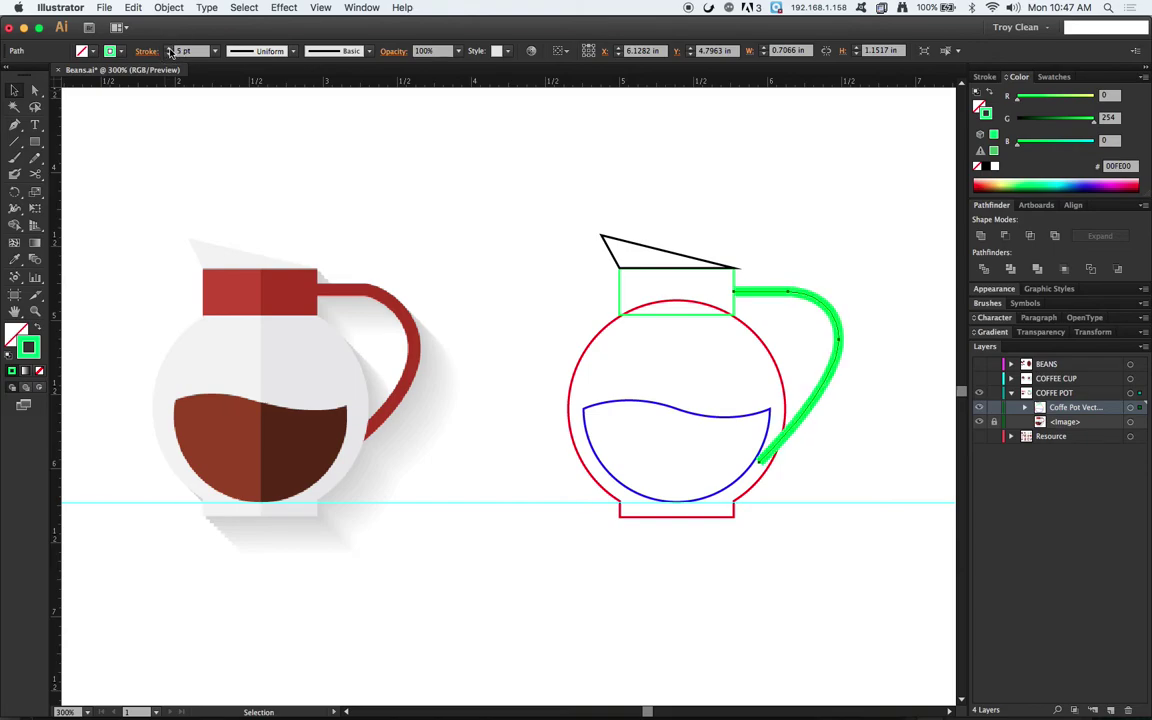
pyautogui.click(170, 49)
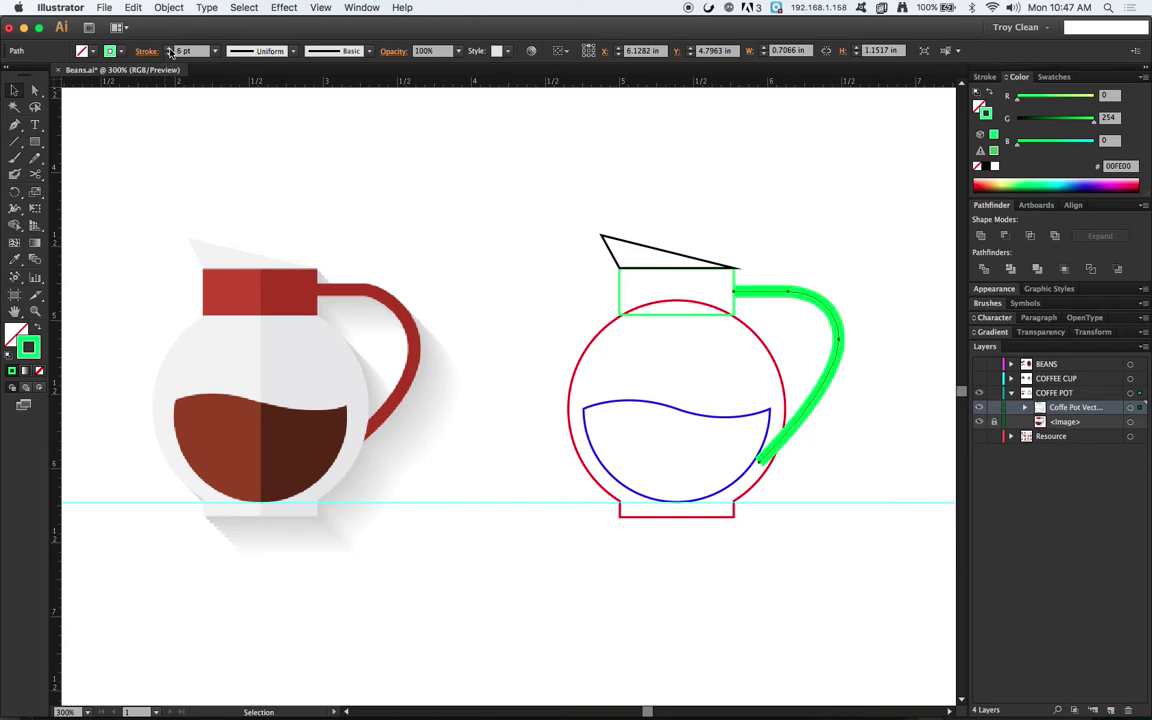
# Convert the handle's stroke to an outlined shape and copy the spout's unfilled black 1 pt stroke style onto it.
pyautogui.click(170, 7)
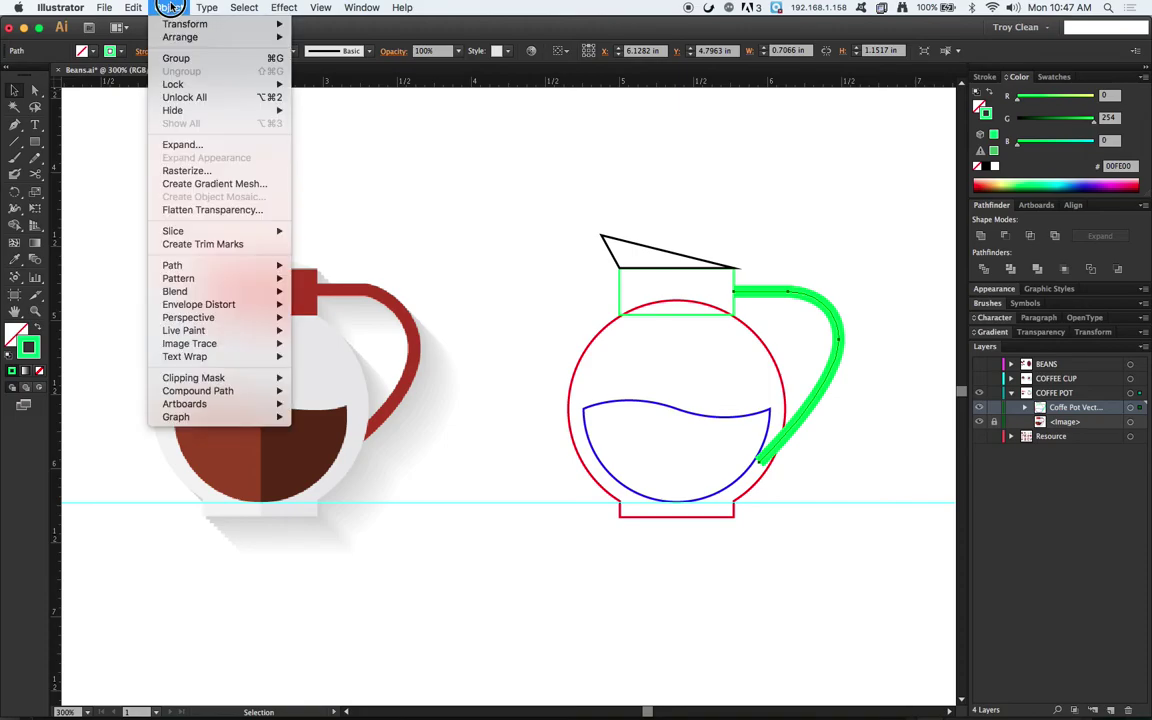
pyautogui.moveTo(196, 265)
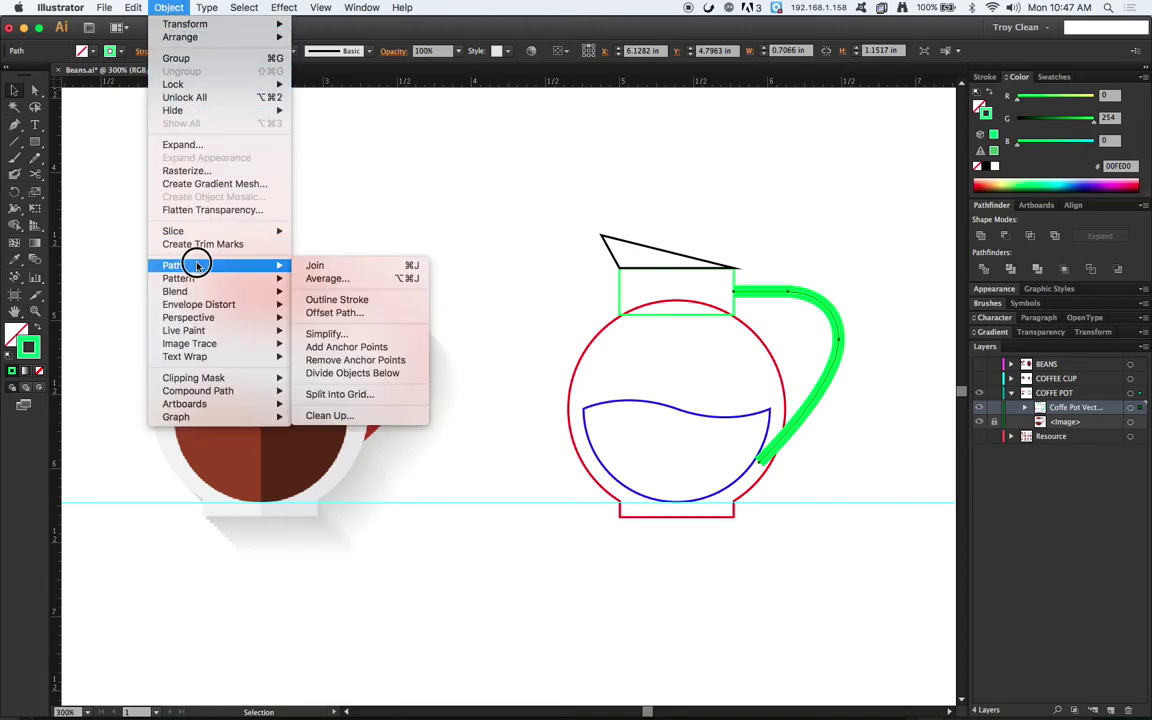
pyautogui.click(346, 300)
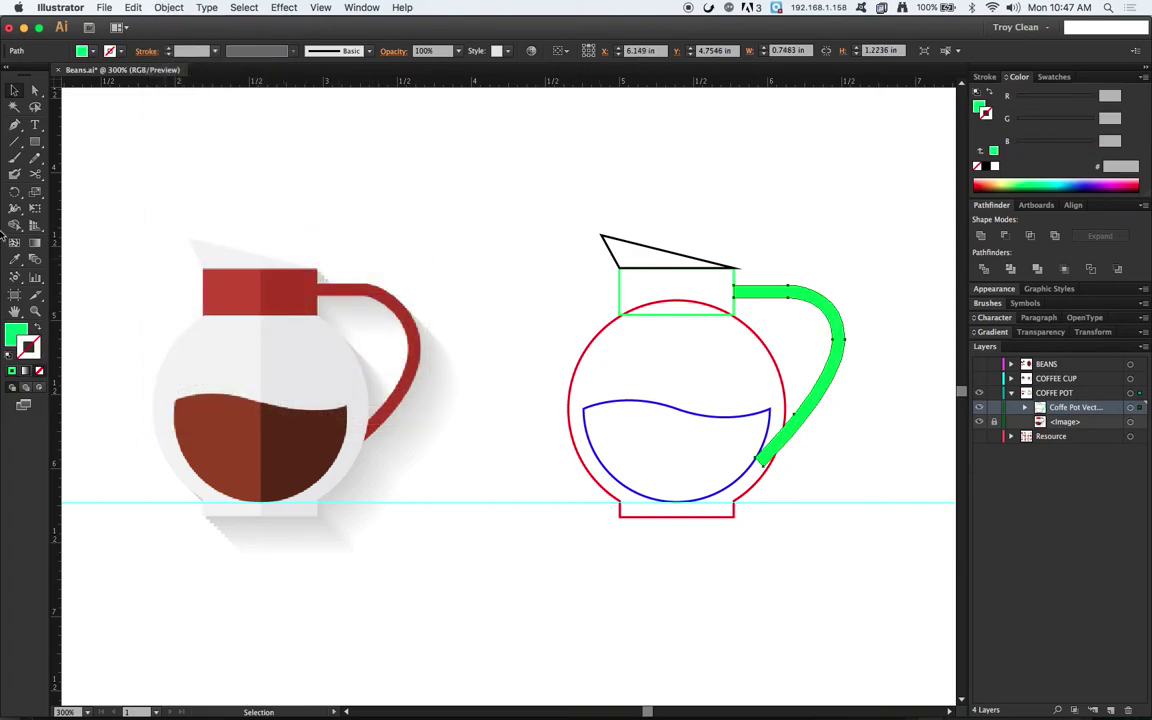
pyautogui.click(15, 259)
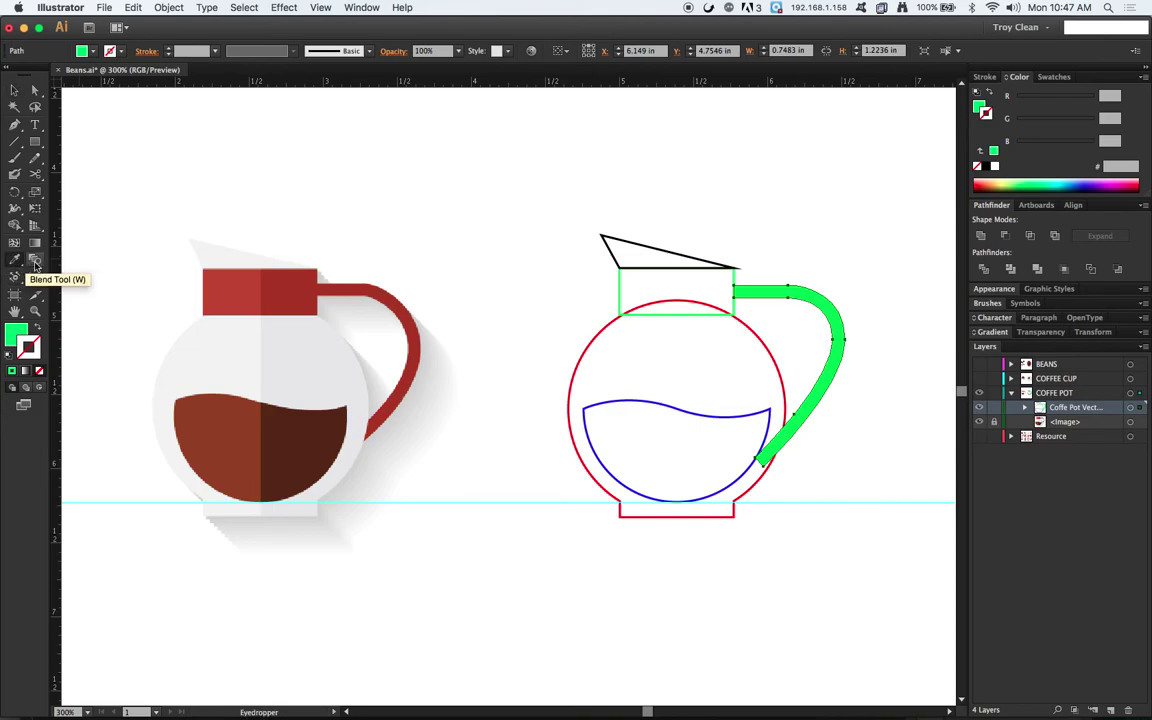
pyautogui.click(683, 247)
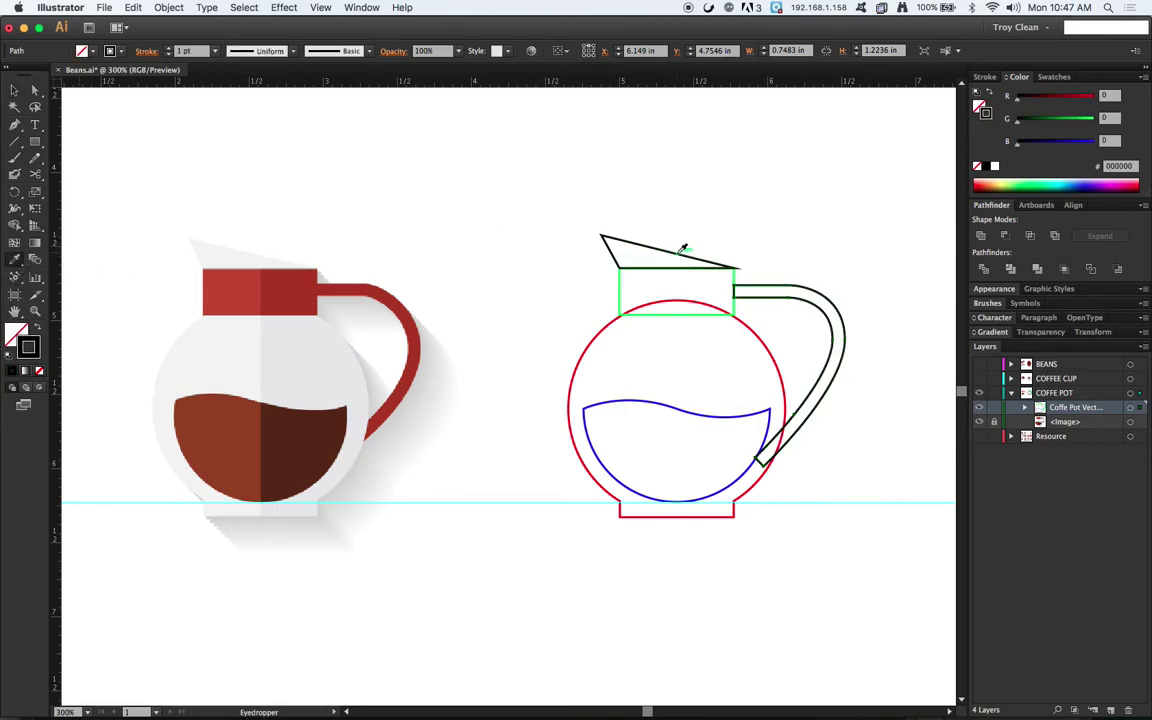
pyautogui.click(20, 91)
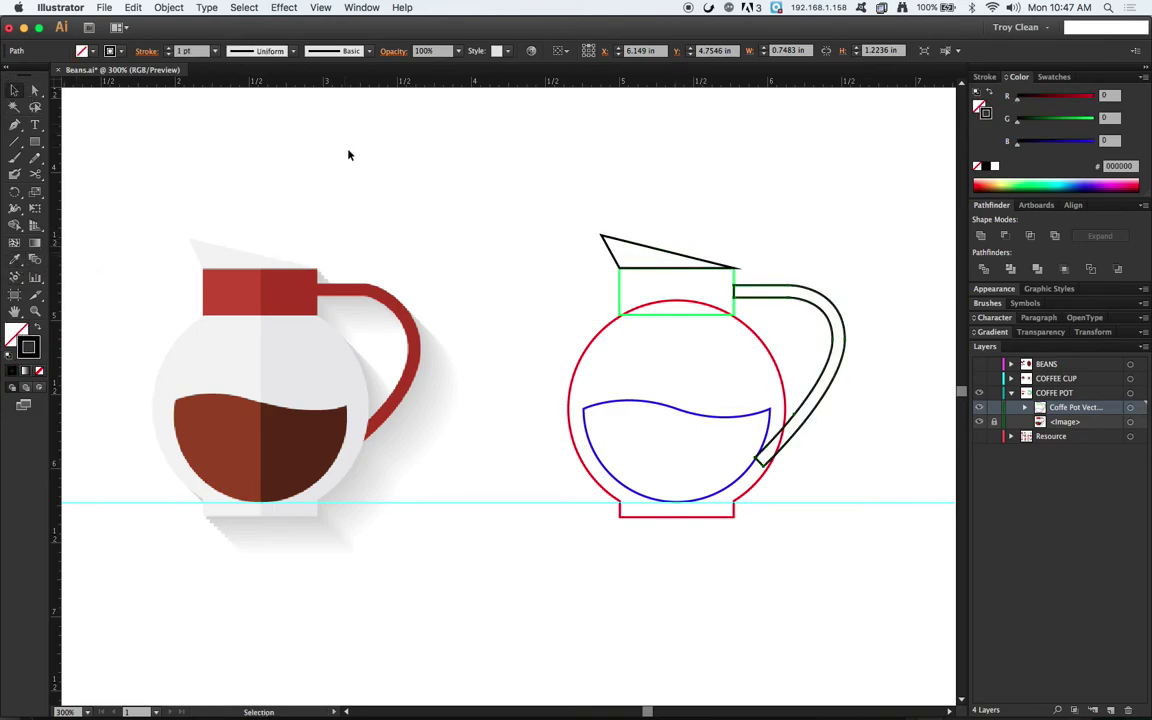
pyautogui.click(747, 201)
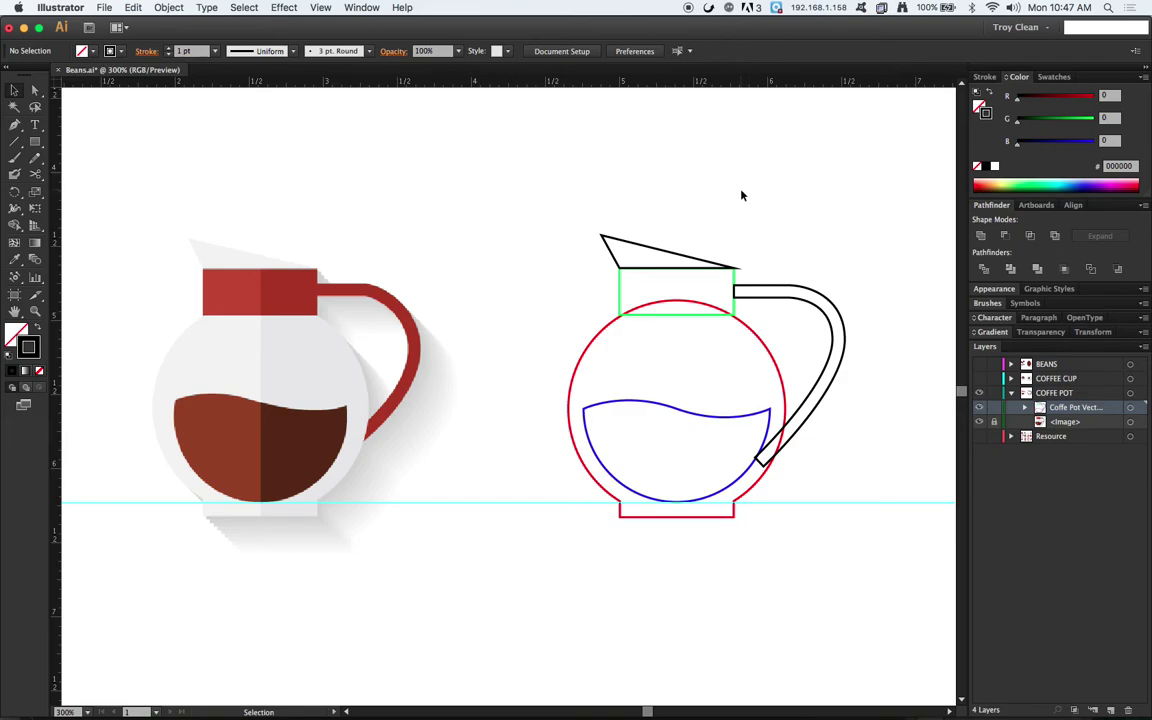
# Copy the green collar rectangle and paste the duplicate in front of the original.
pyautogui.click(735, 313)
pyautogui.click(172, 7)
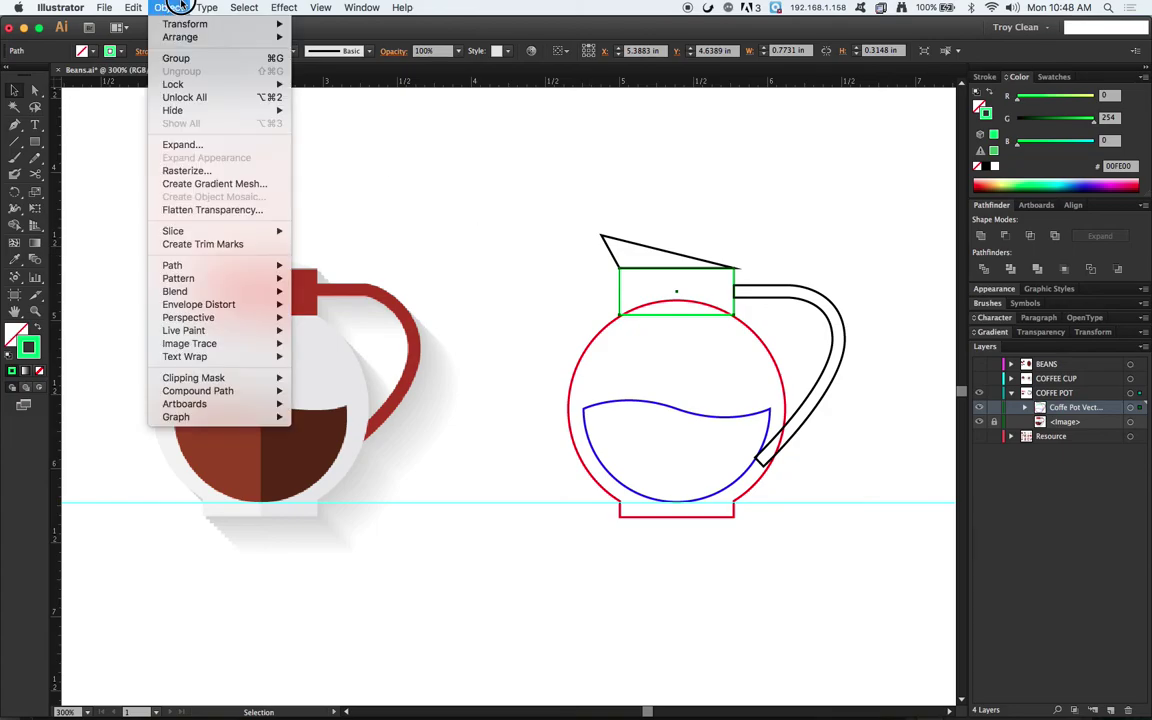
pyautogui.moveTo(129, 8)
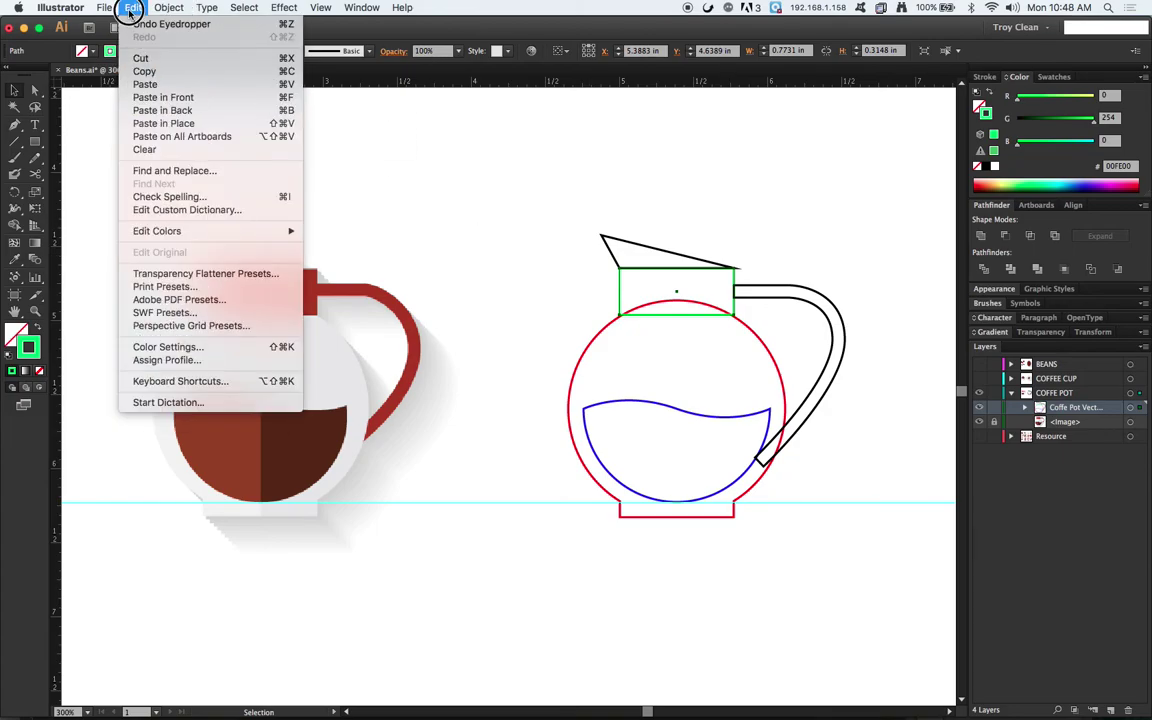
pyautogui.click(143, 71)
pyautogui.click(133, 8)
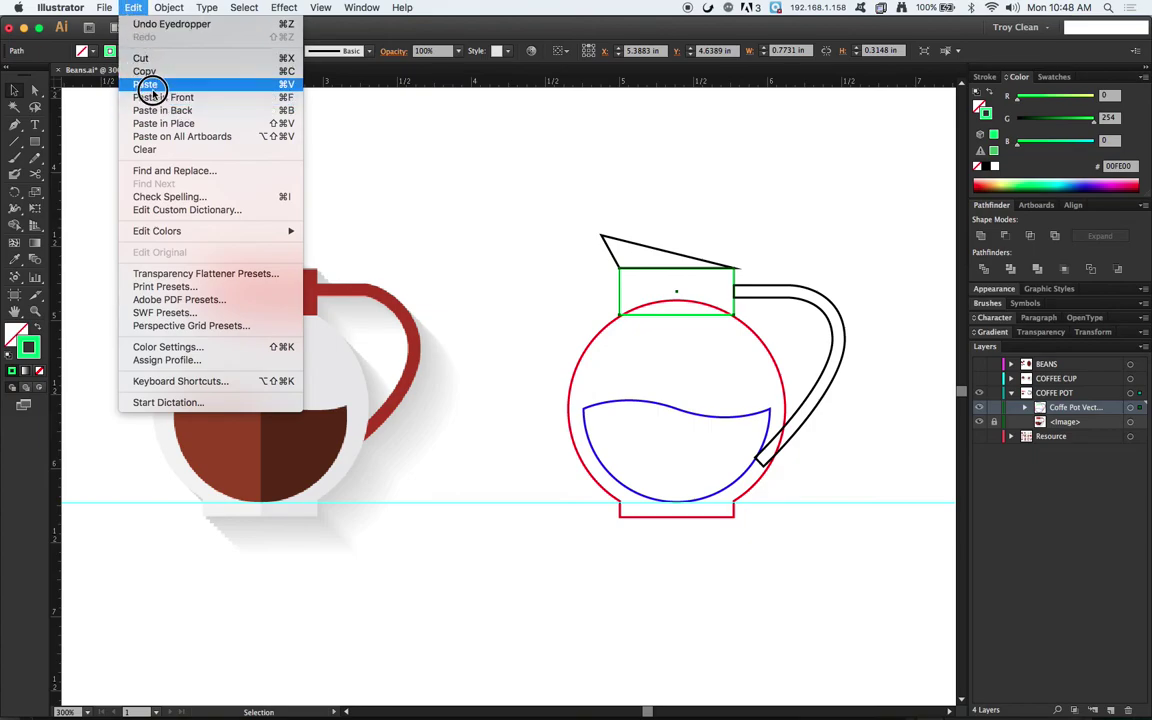
pyautogui.click(289, 97)
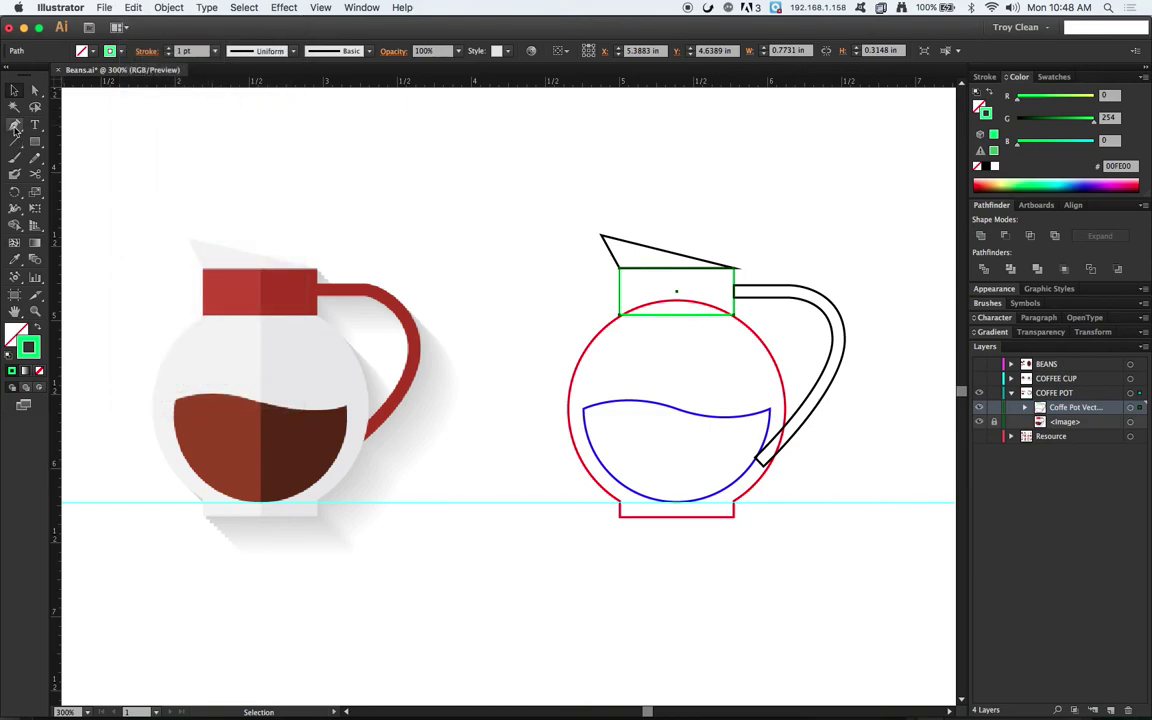
# Move the duplicate collar's left edge to the collar's centre so it covers only the right half, about 0.39 in wide.
pyautogui.click(35, 90)
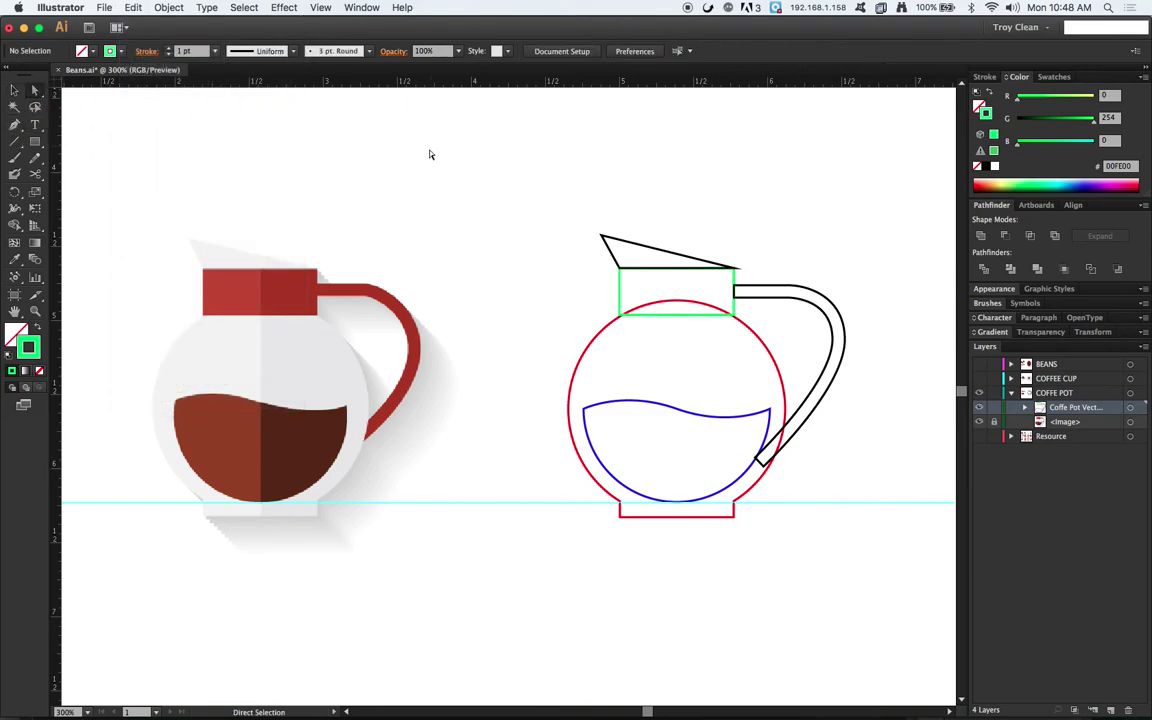
pyautogui.click(622, 284)
pyautogui.moveTo(622, 284); pyautogui.dragTo(677, 285)
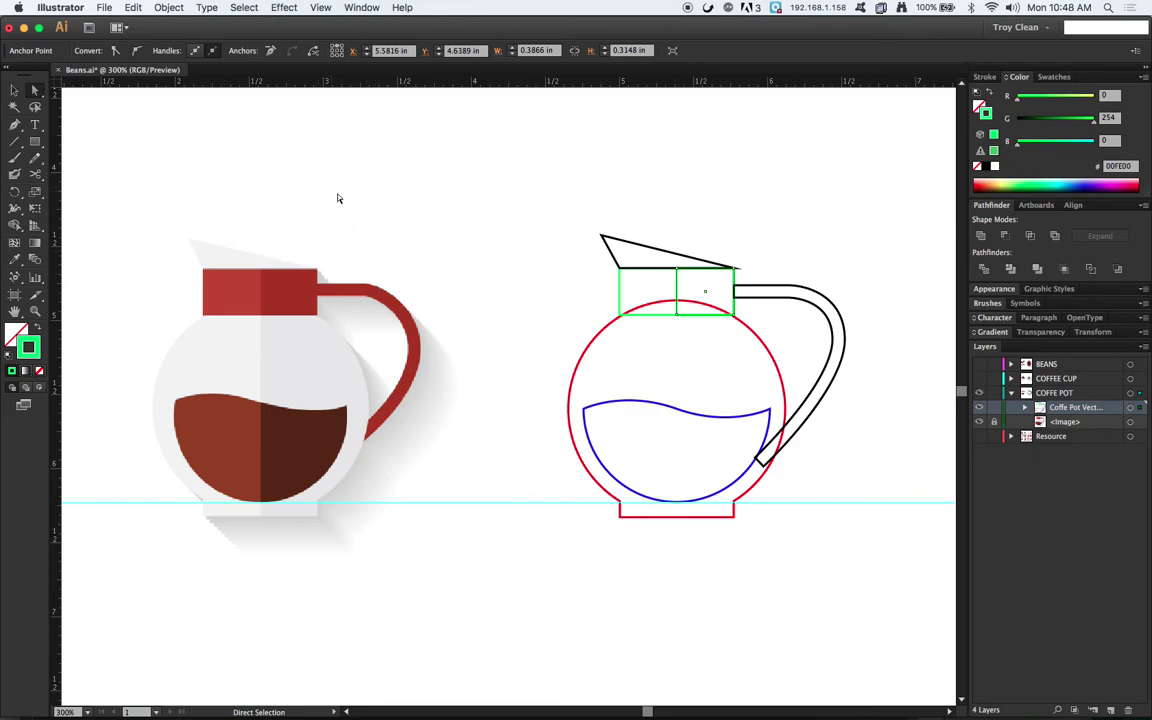
# Fill the spout outline with the light grey sampled from the reference pot's spout, replacing its black stroke.
pyautogui.click(151, 148)
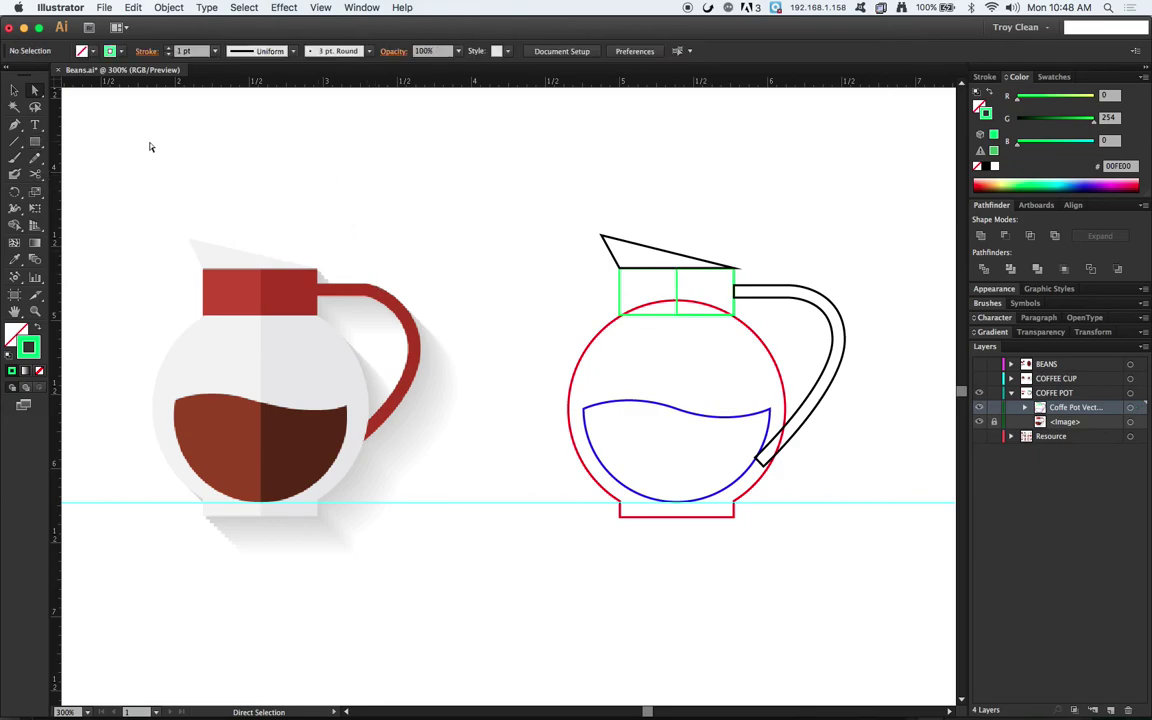
pyautogui.click(13, 90)
pyautogui.click(483, 206)
pyautogui.moveTo(573, 216); pyautogui.dragTo(630, 250)
pyautogui.click(14, 258)
pyautogui.click(240, 256)
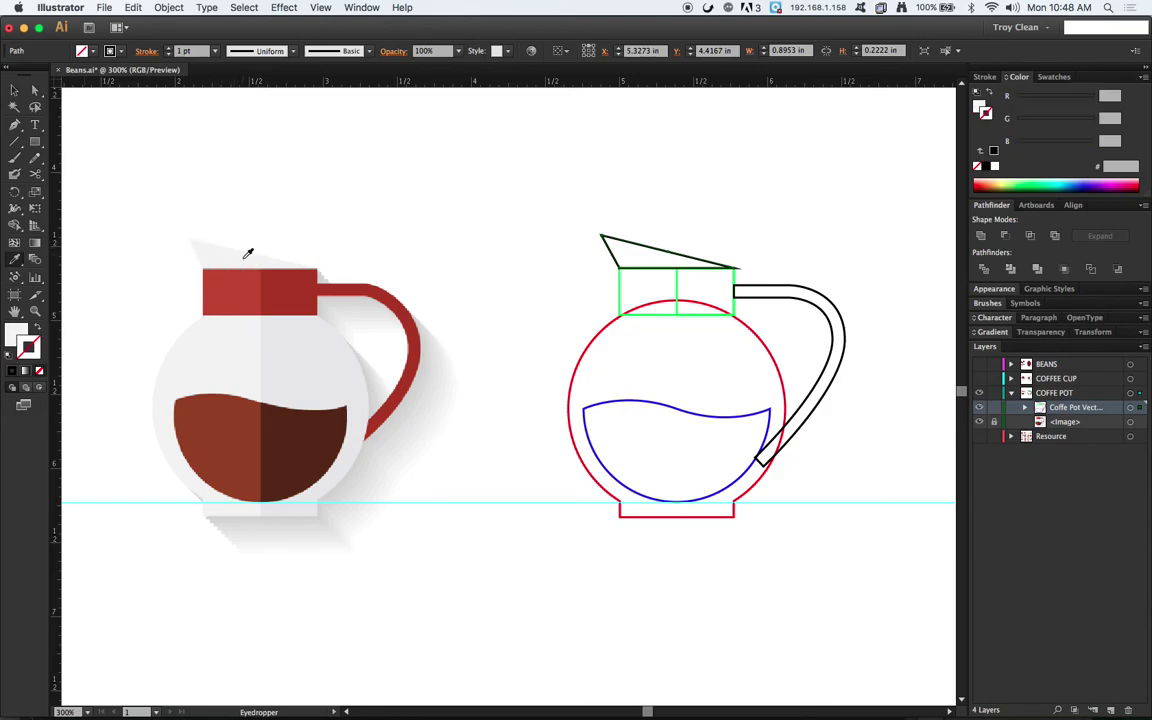
pyautogui.press('v')
pyautogui.click(174, 151)
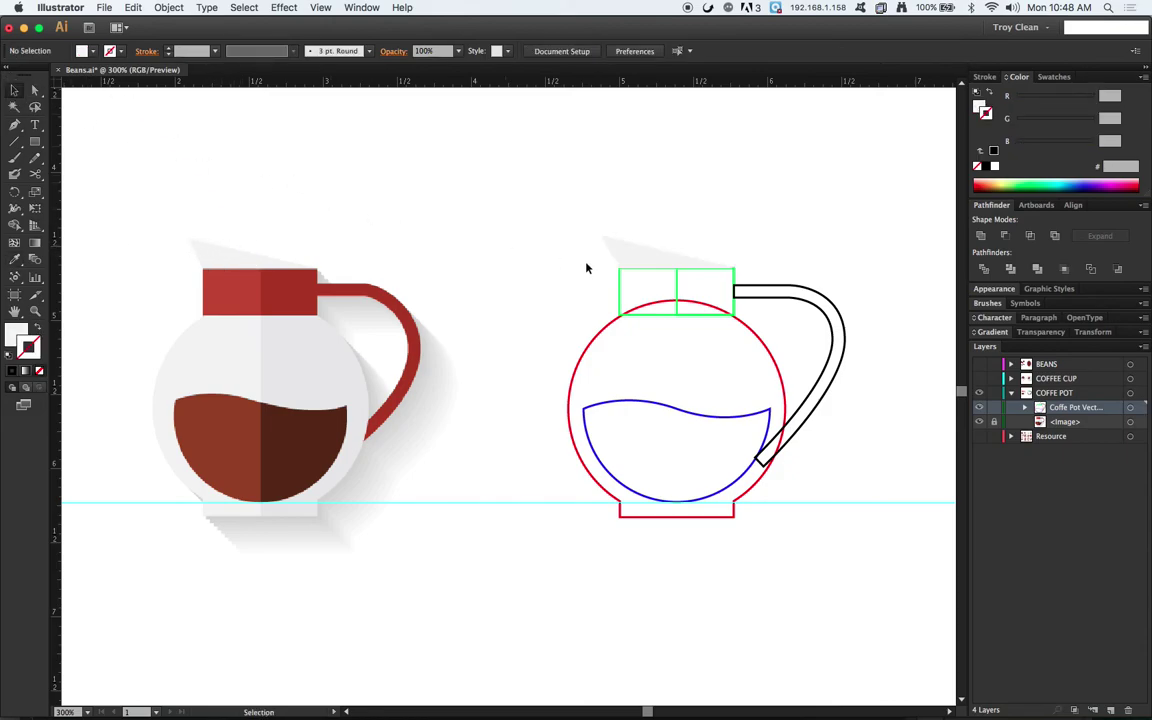
# Fill the full-width collar rectangle with the lighter red sampled from the left half of the reference collar.
pyautogui.click(620, 293)
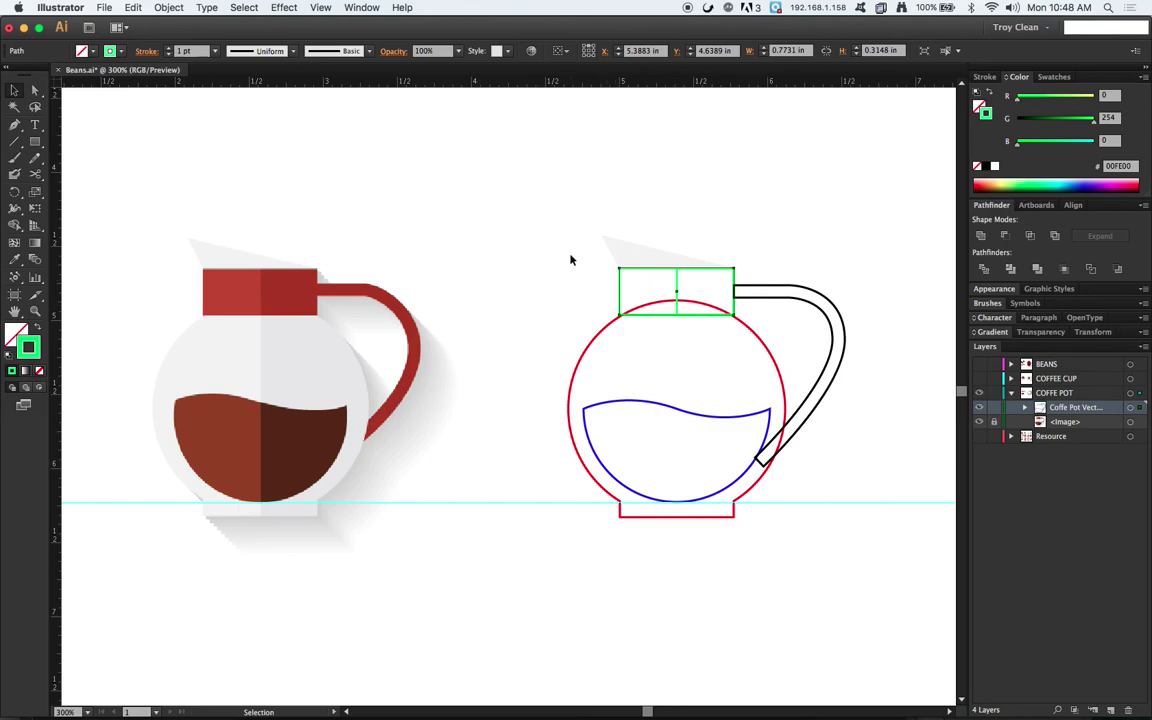
pyautogui.click(14, 258)
pyautogui.click(236, 286)
pyautogui.click(14, 90)
pyautogui.click(213, 118)
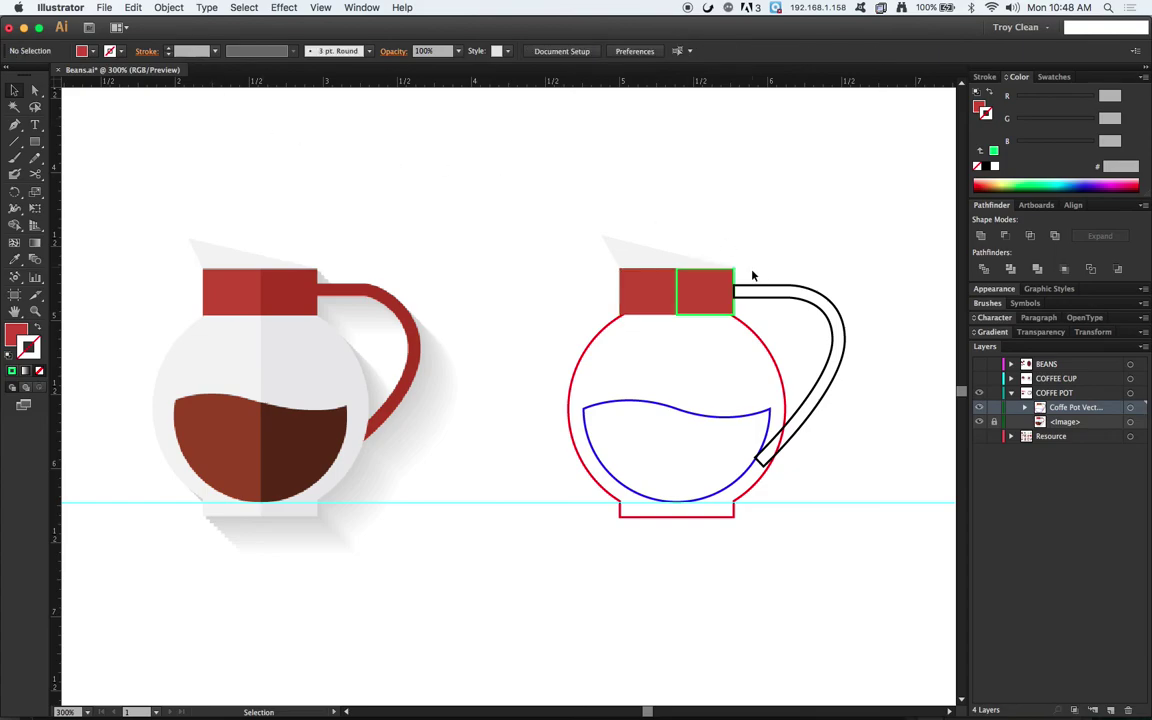
# Fill the half-width collar shape with the darker red sampled from the right half of the reference collar.
pyautogui.click(679, 311)
pyautogui.click(14, 259)
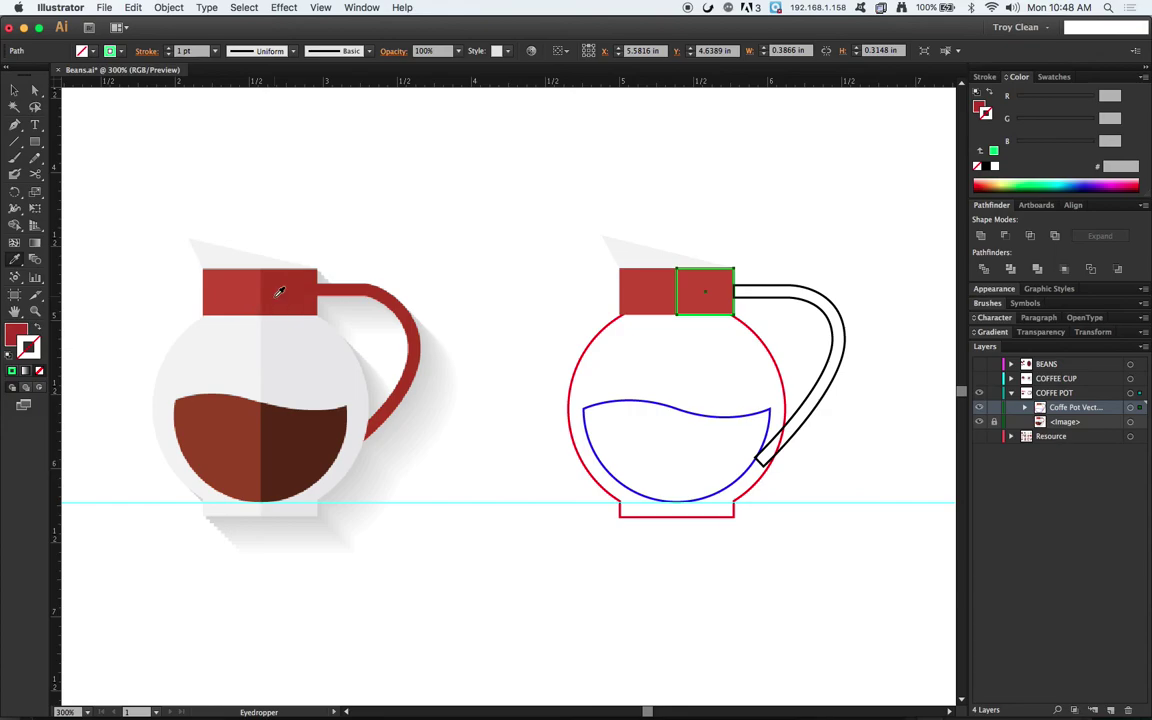
pyautogui.click(279, 291)
pyautogui.click(14, 90)
pyautogui.click(219, 121)
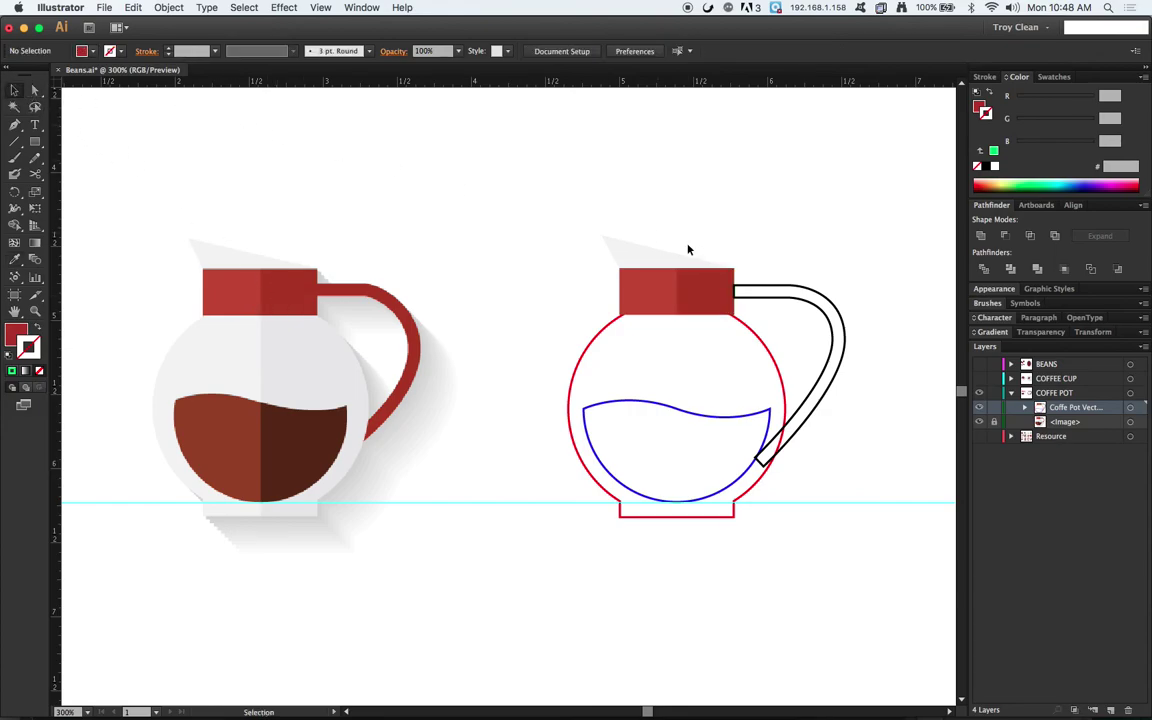
# Fill the handle outline with the darker red sampled from the right half of the reference collar.
pyautogui.click(772, 298)
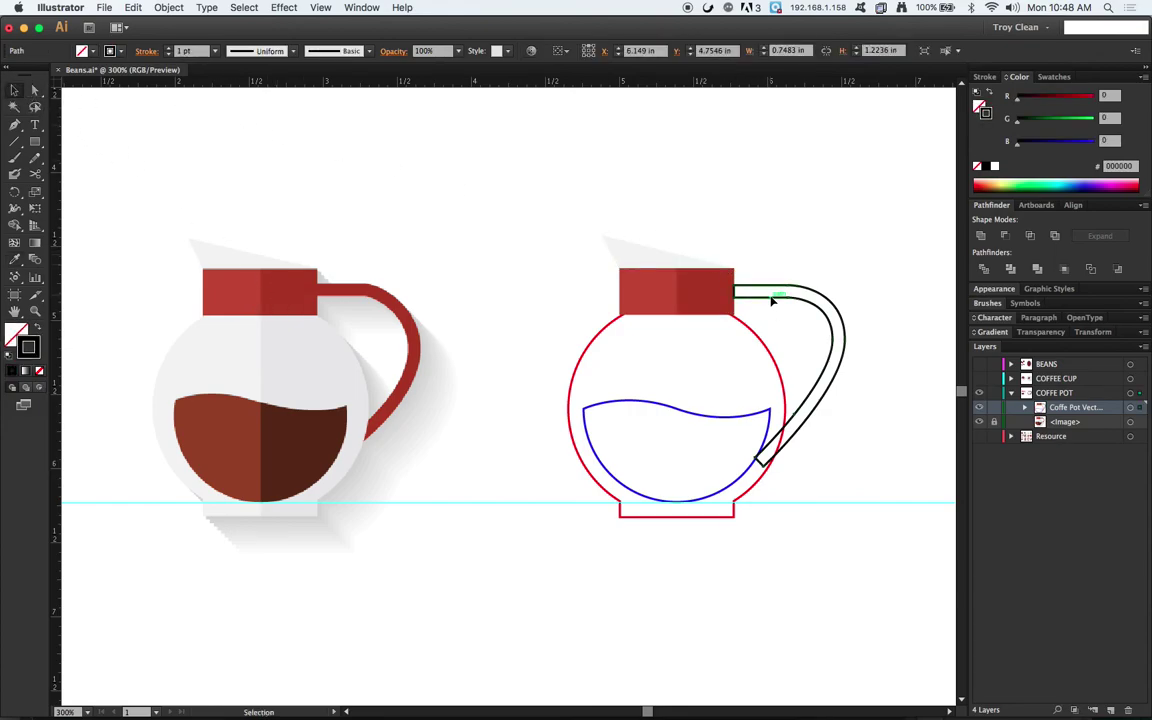
pyautogui.click(14, 258)
pyautogui.click(296, 285)
pyautogui.press('v')
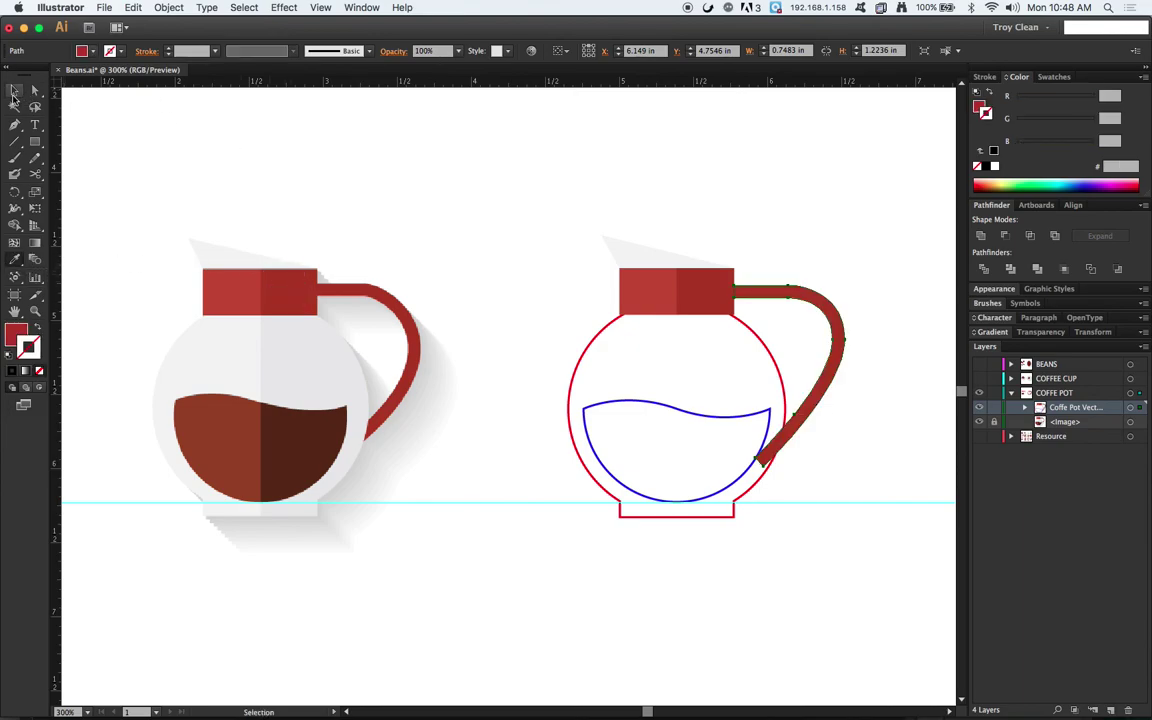
pyautogui.click(320, 195)
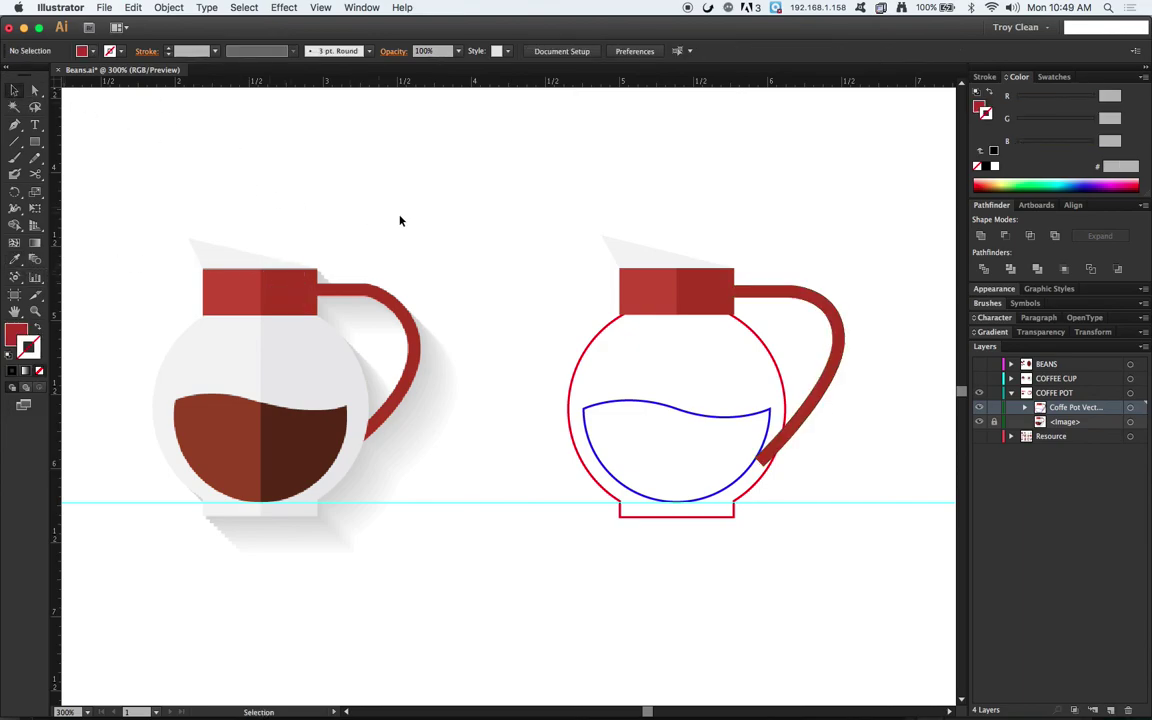
# Fill the blue coffee outline with the lighter brown sampled from the left half of the reference coffee.
pyautogui.click(657, 408)
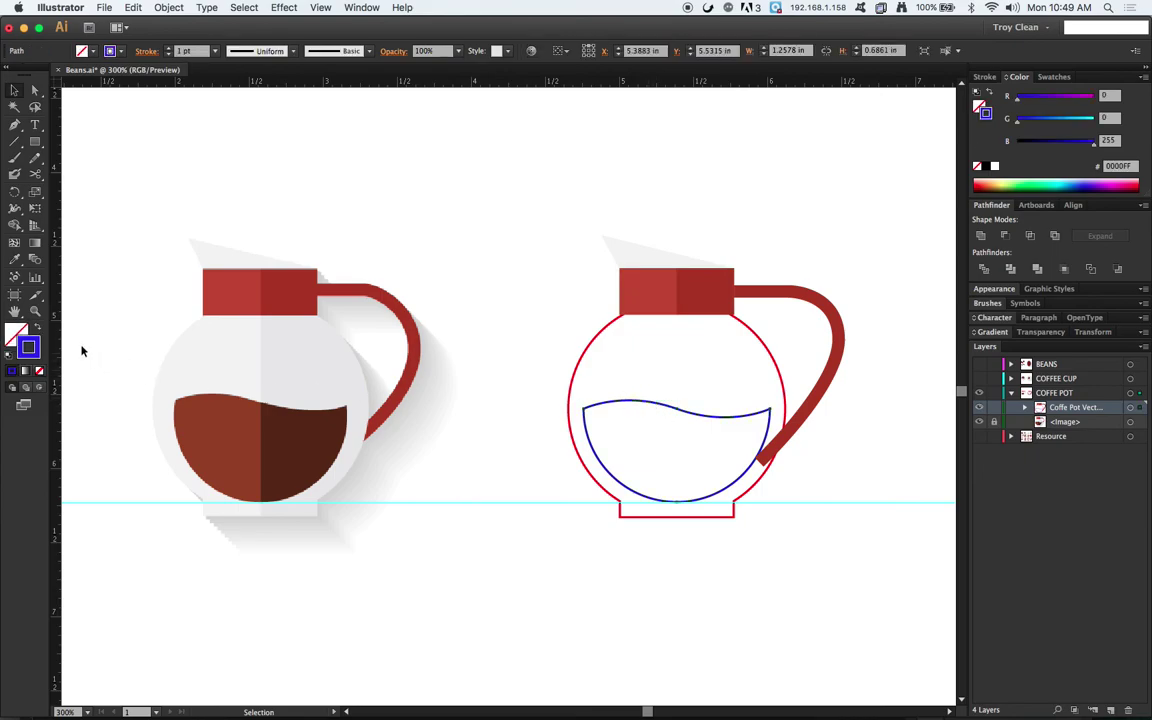
pyautogui.click(14, 258)
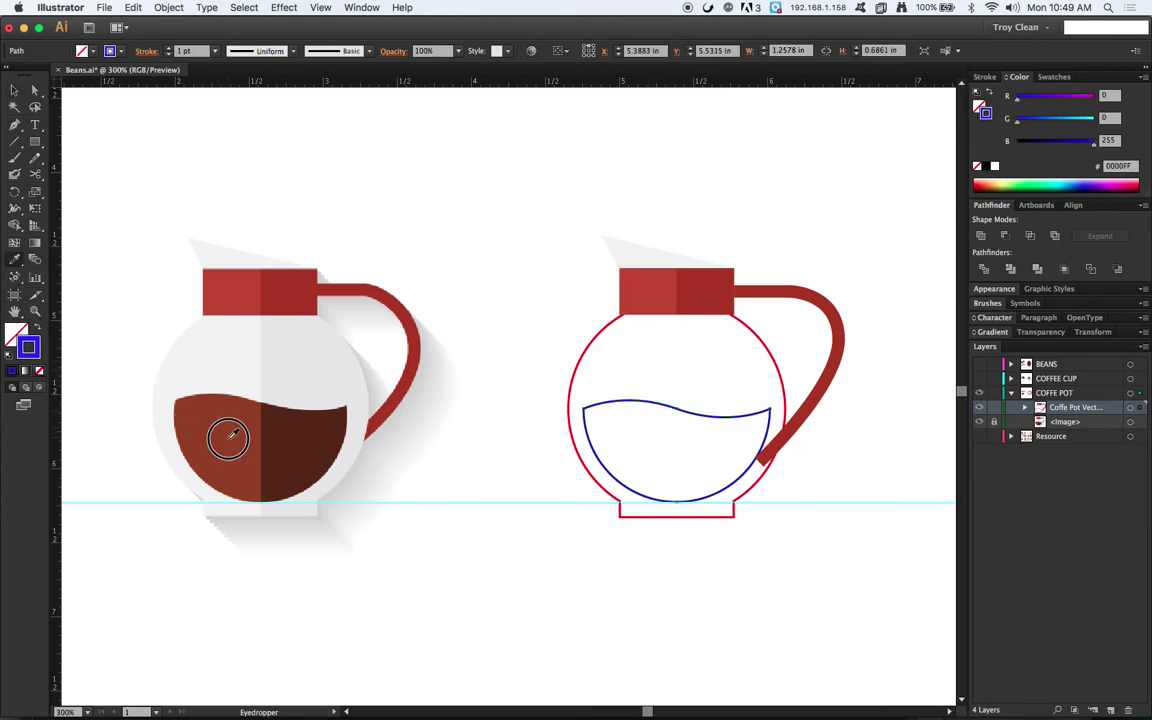
pyautogui.click(233, 432)
pyautogui.click(14, 90)
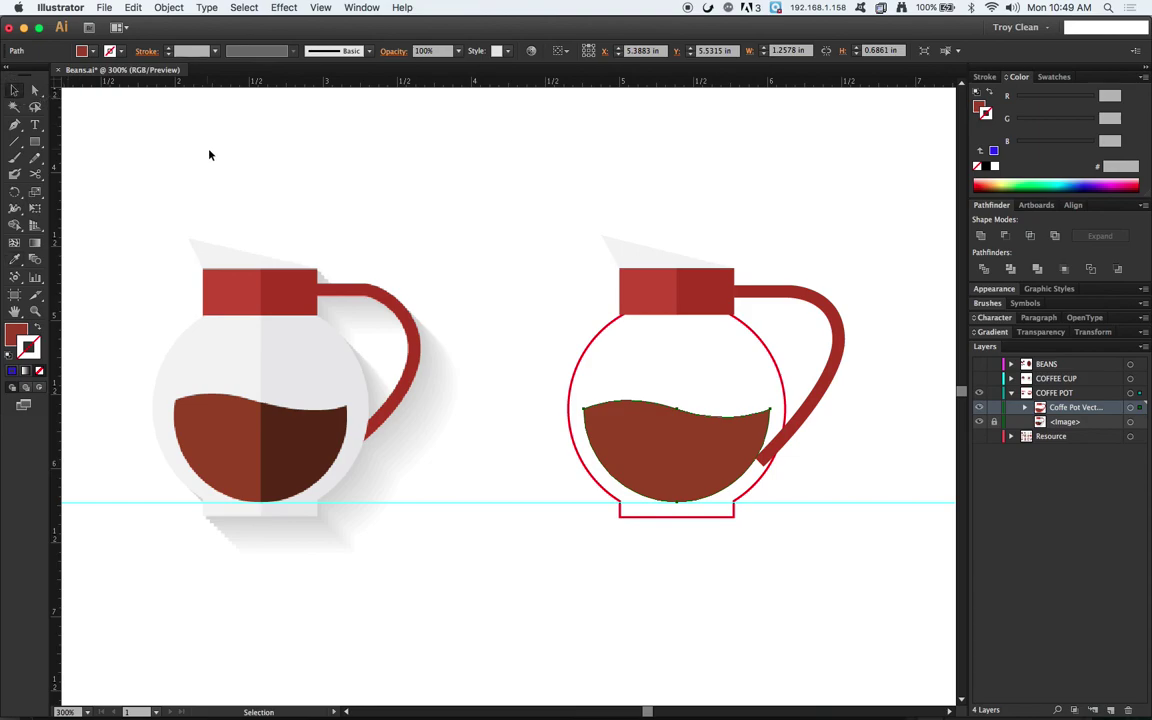
pyautogui.click(454, 234)
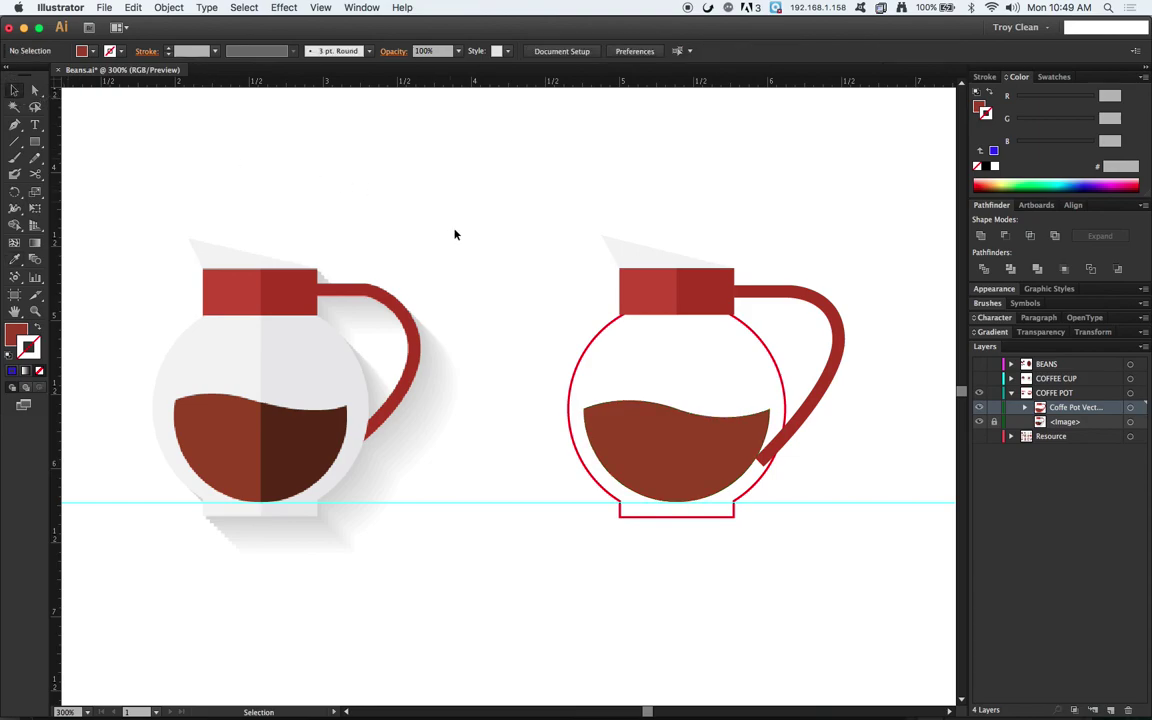
# Fill the red pot body outline with the light grey sampled from the left half of the reference body.
pyautogui.click(577, 420)
pyautogui.click(14, 258)
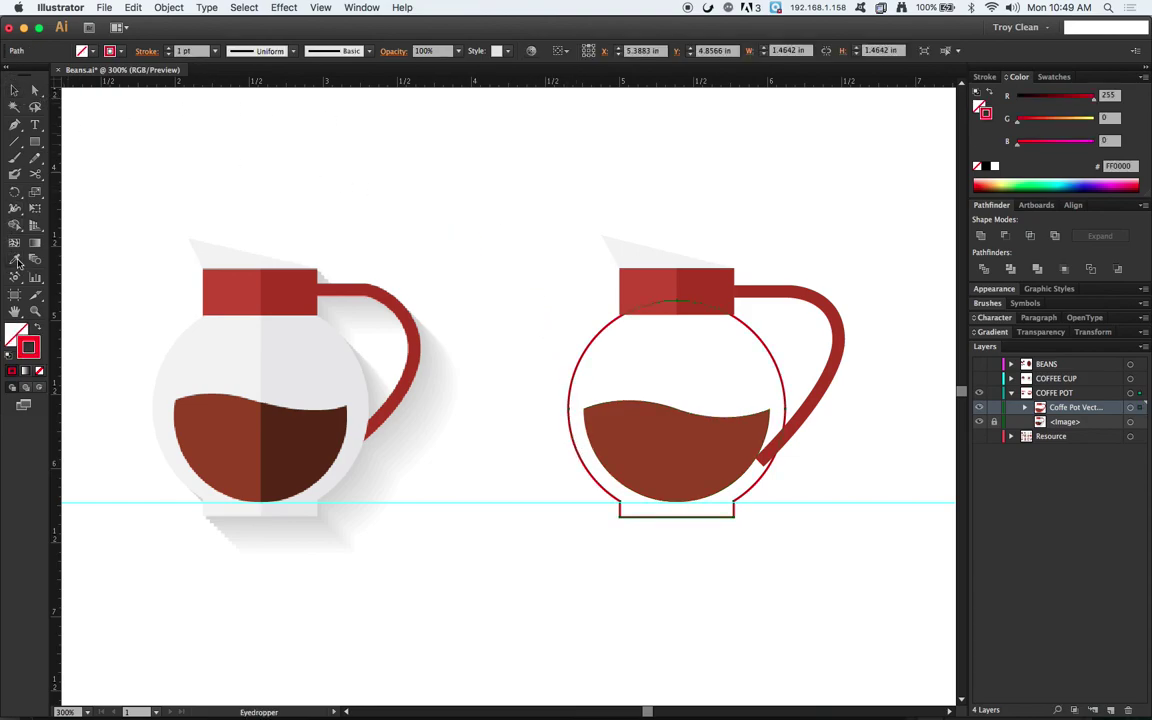
pyautogui.click(217, 342)
pyautogui.press('v')
pyautogui.click(239, 163)
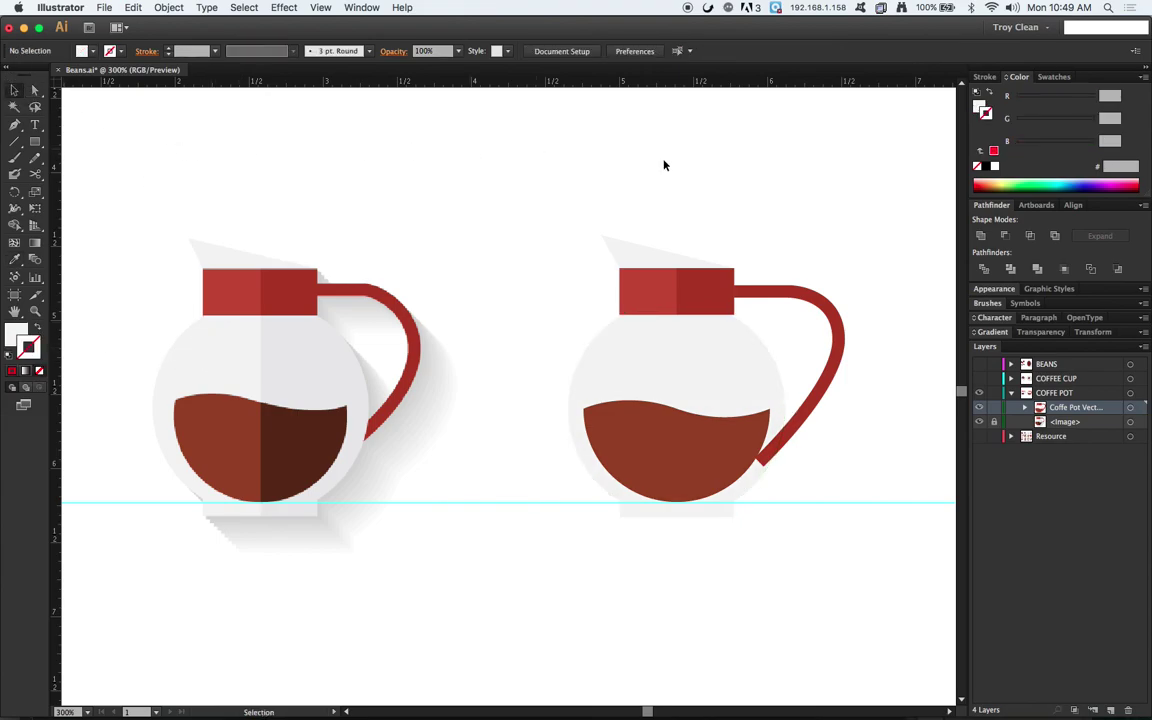
# Send the handle to the back of the stacking order so its lower end sits behind the pot body.
pyautogui.click(822, 300)
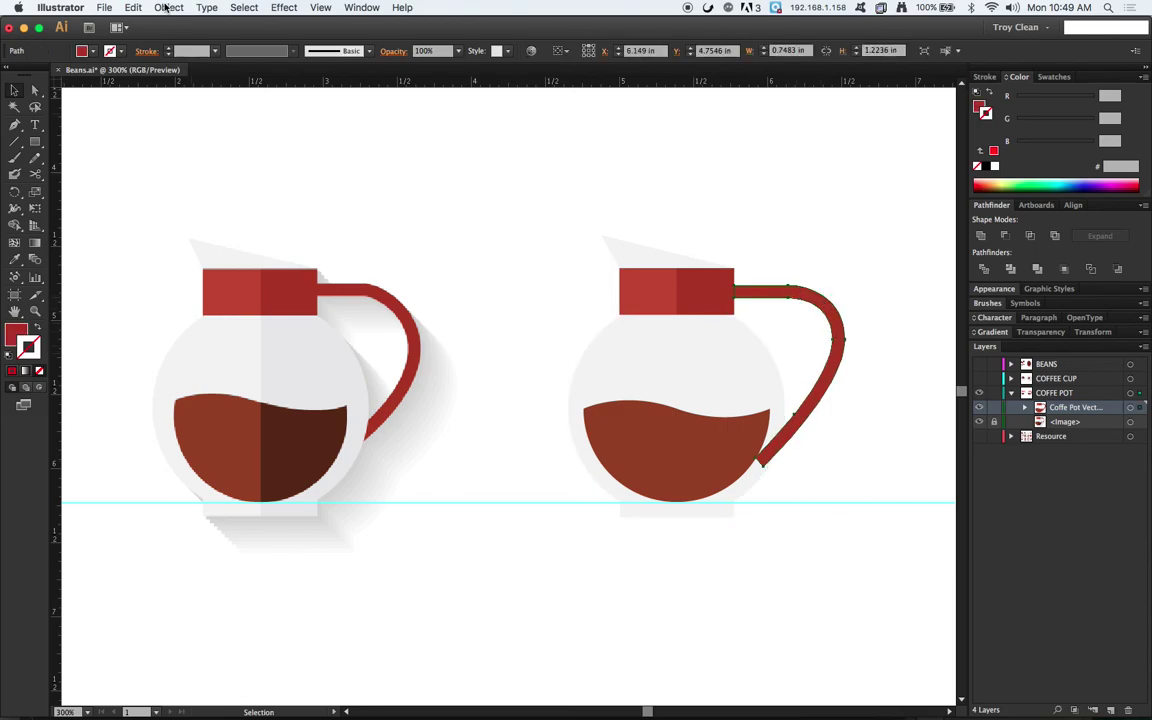
pyautogui.click(165, 8)
pyautogui.moveTo(180, 37)
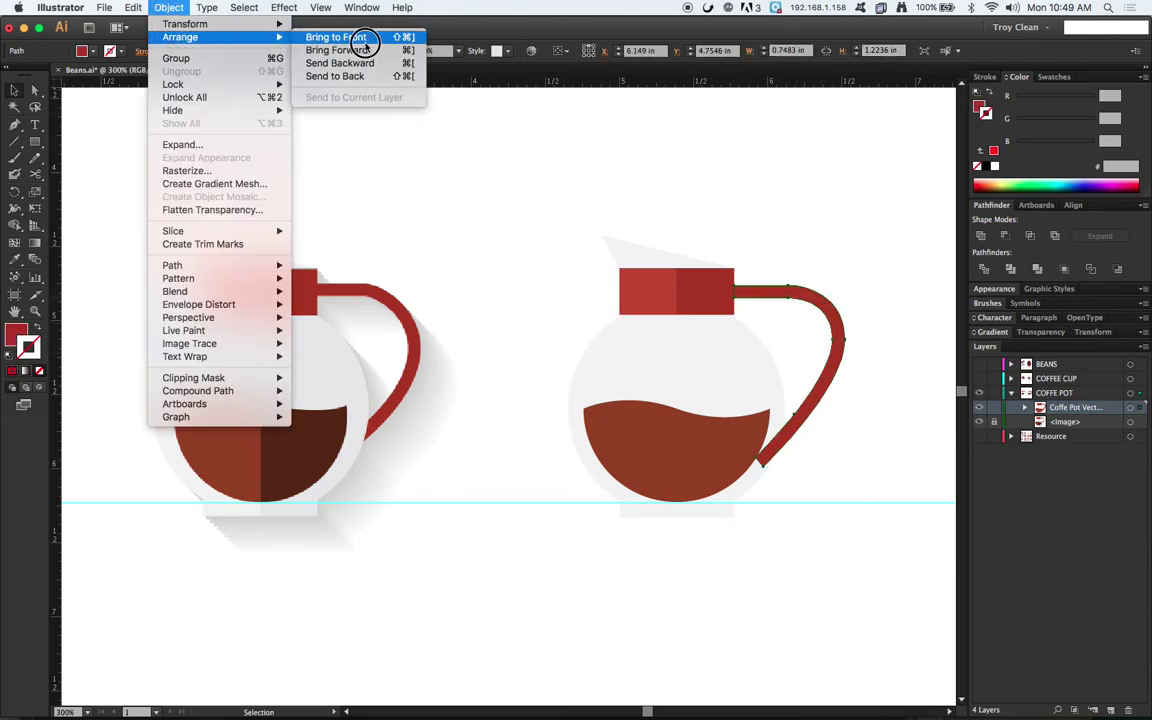
pyautogui.click(409, 77)
pyautogui.click(699, 137)
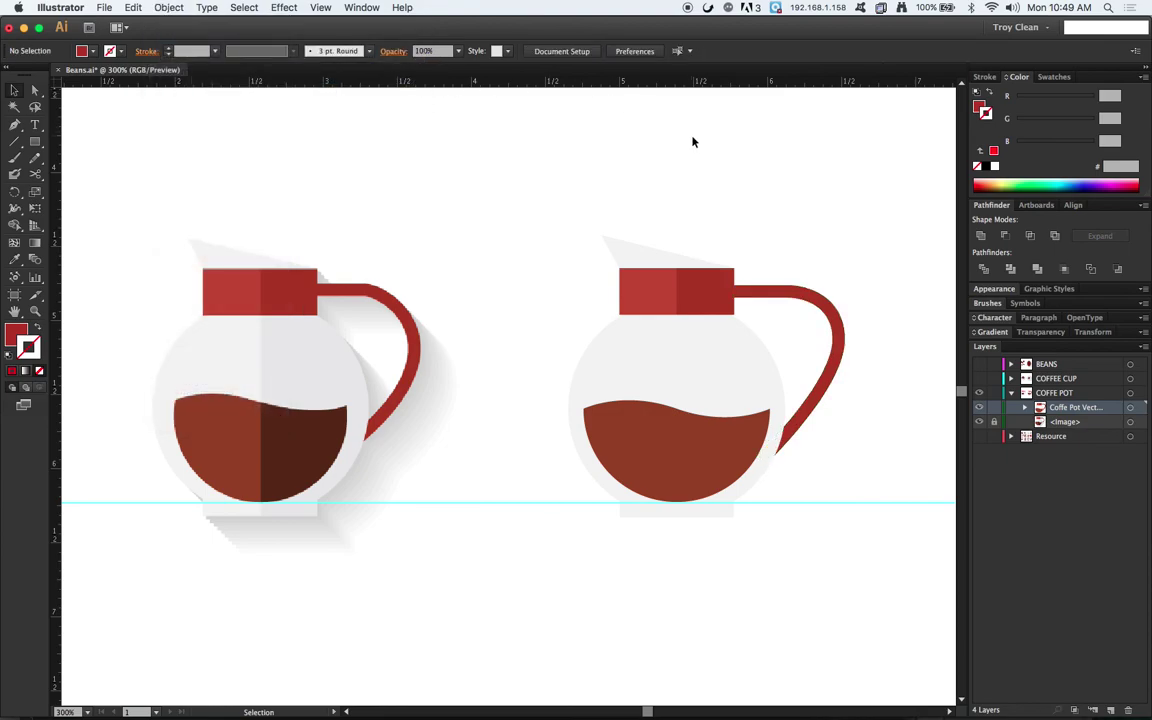